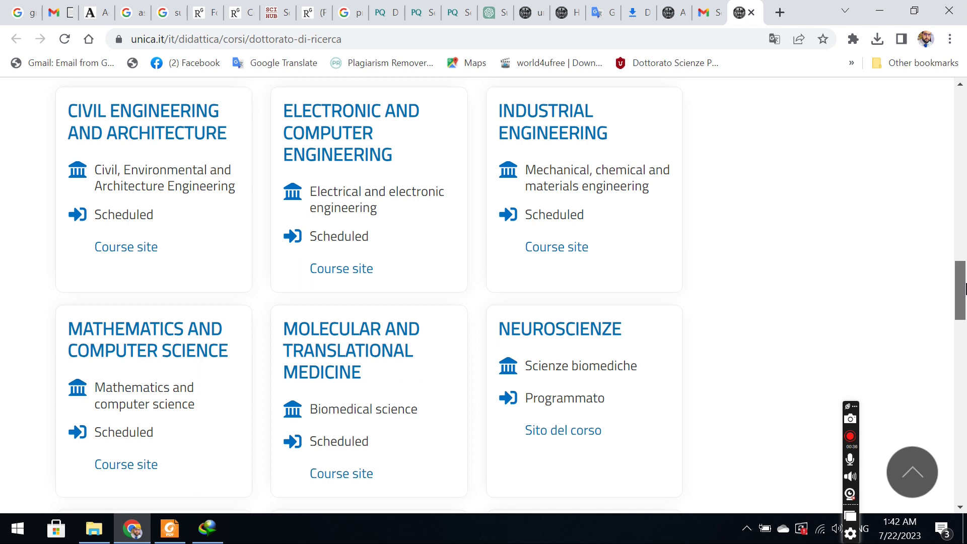
Go from the Ph.D page through Services and Student services to the ESSE3 restricted-area sign-in tab.
drag(965, 290, 964, 186)
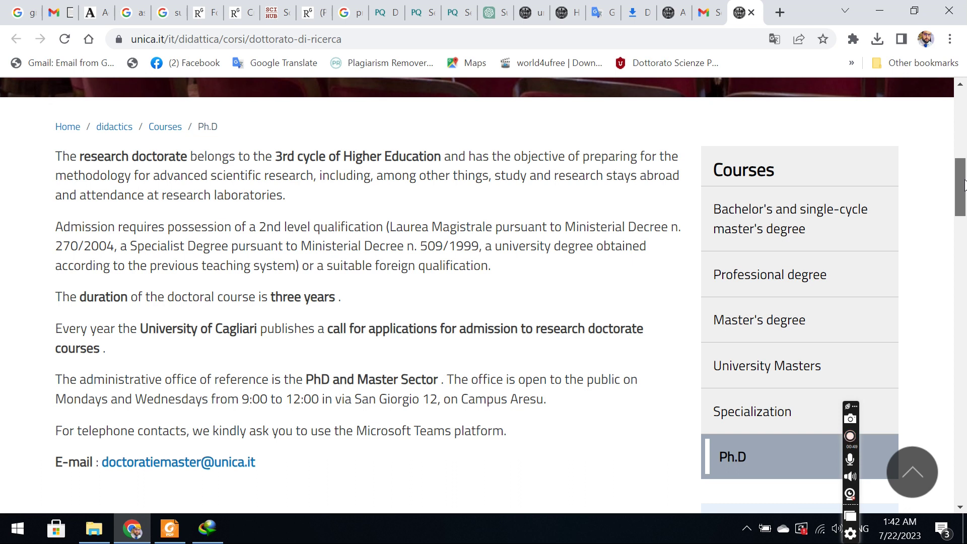
drag(963, 184, 963, 107)
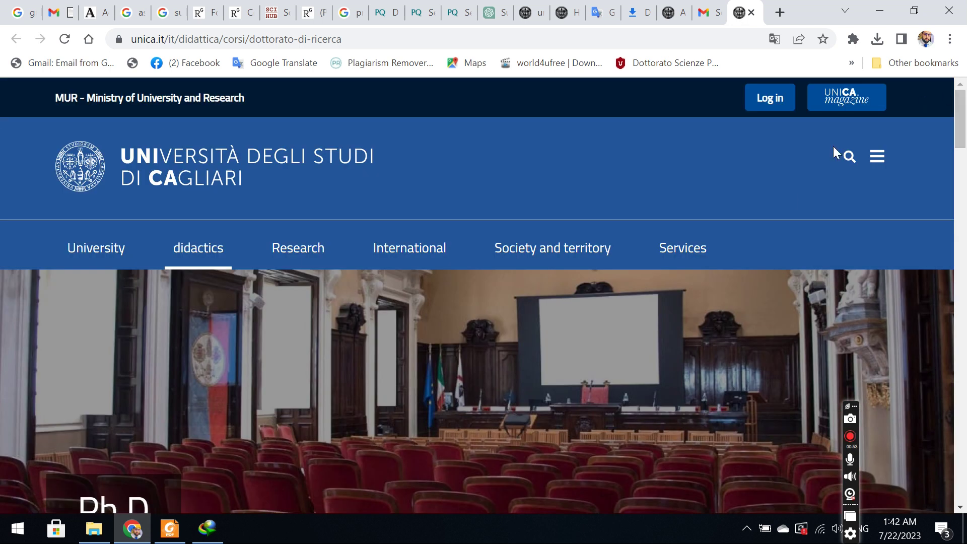
click(673, 259)
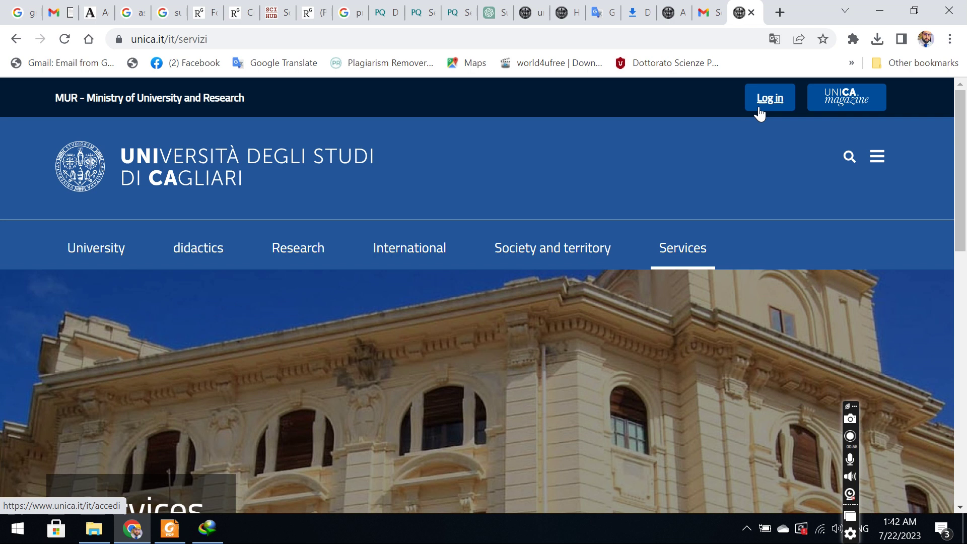
drag(963, 224, 965, 432)
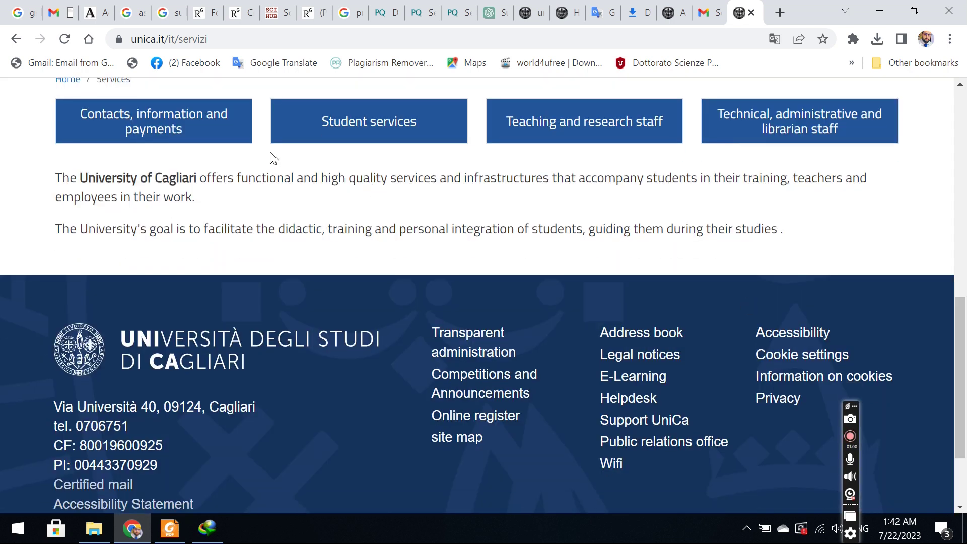
click(348, 127)
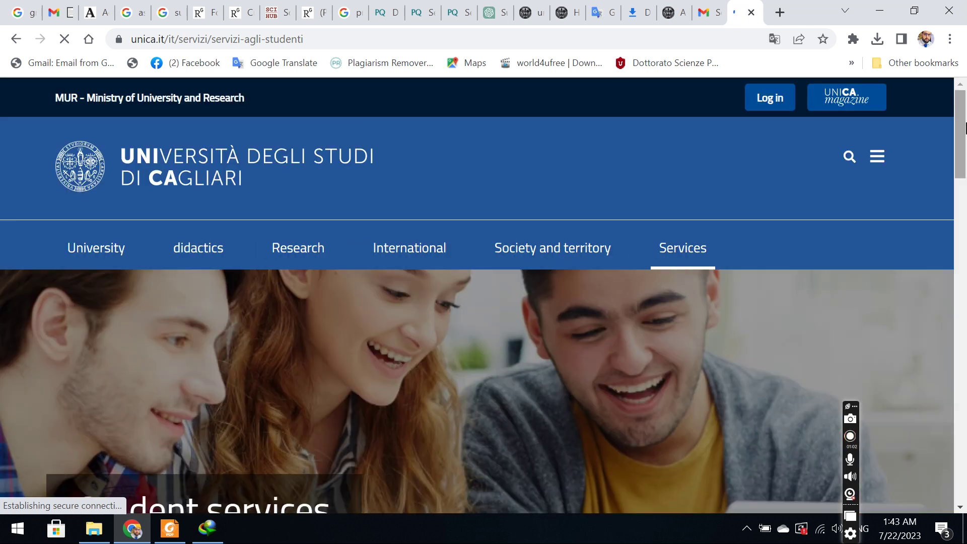
drag(965, 128, 915, 101)
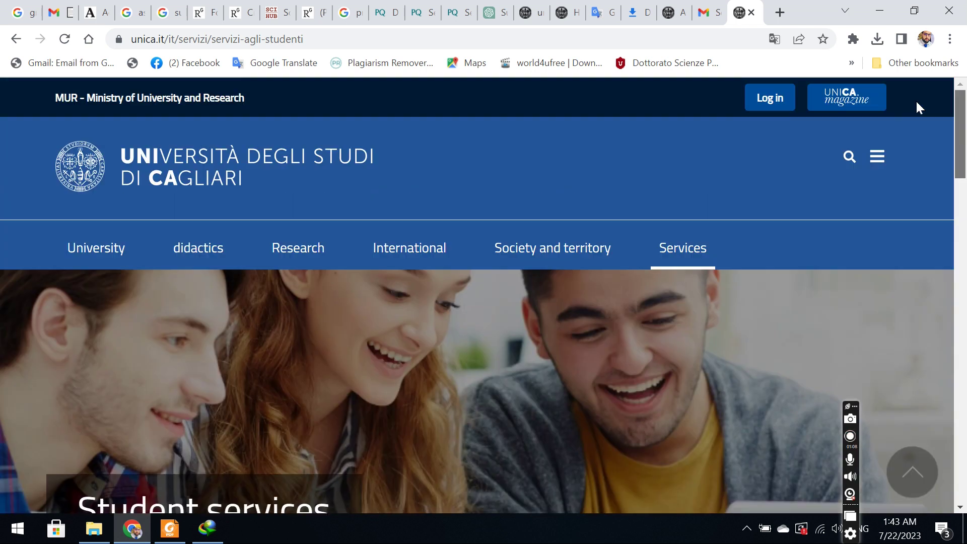
click(675, 12)
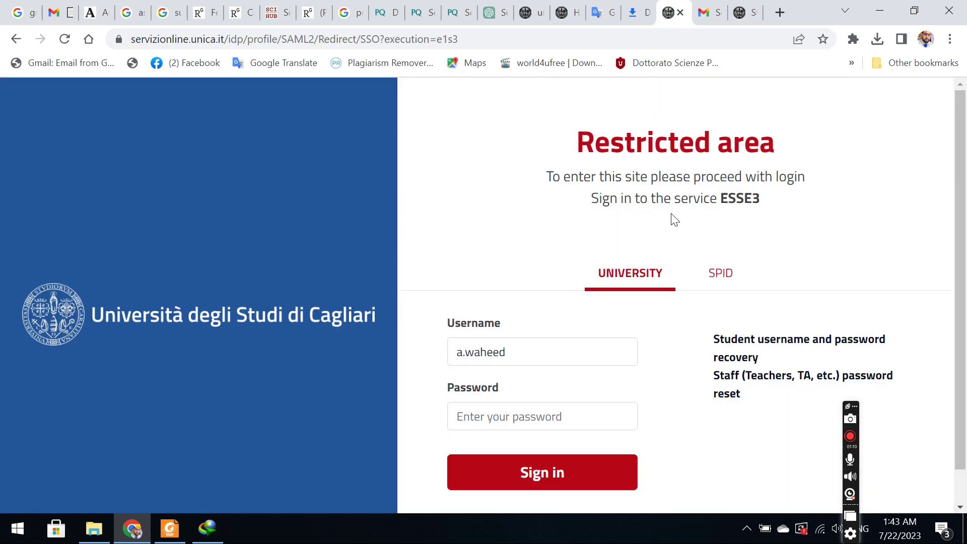
Return to the ESSE3 home, choose Registration from the menu, and accept all cookies.
click(16, 40)
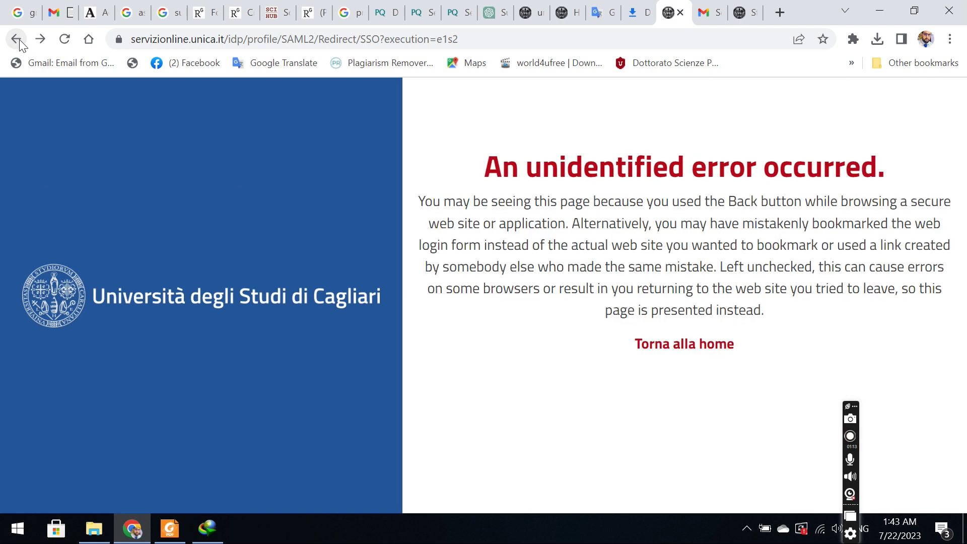
click(12, 40)
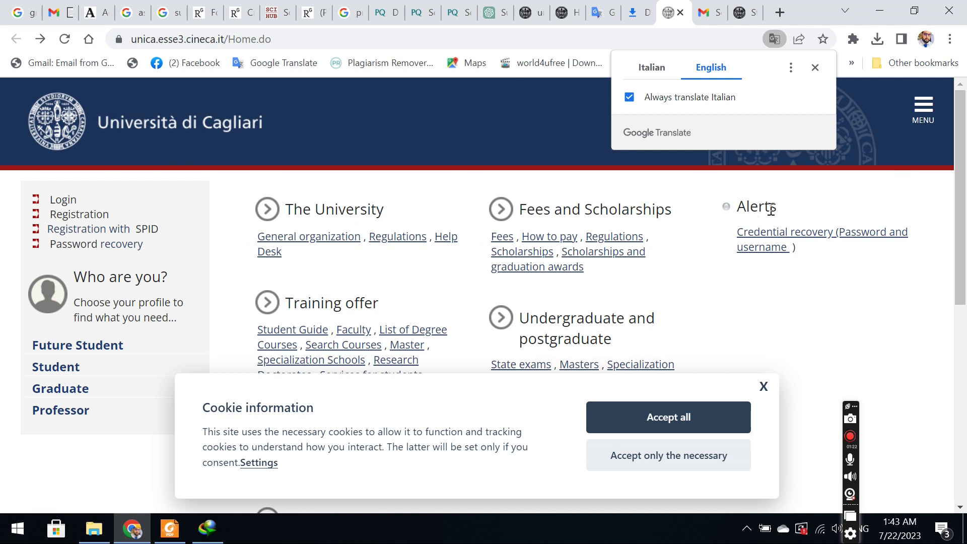
click(922, 107)
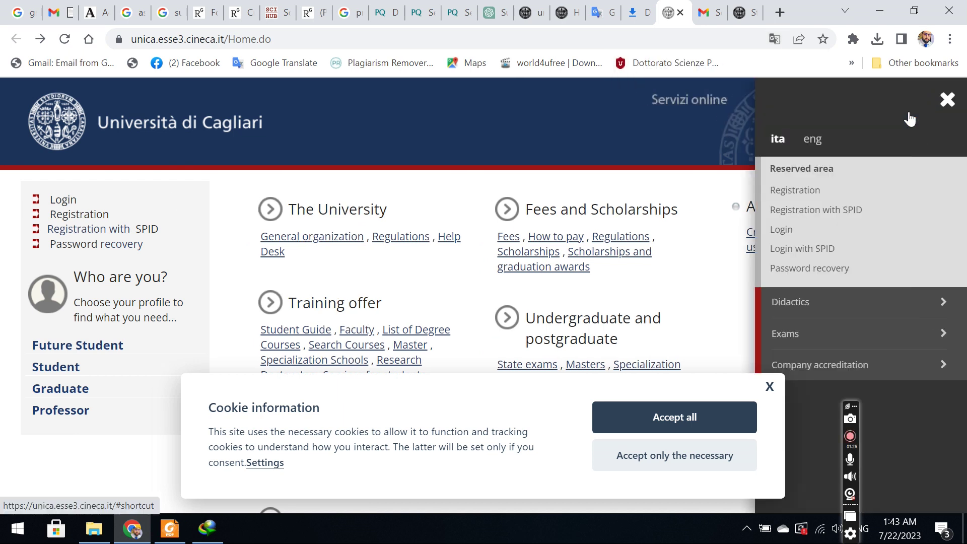
click(778, 196)
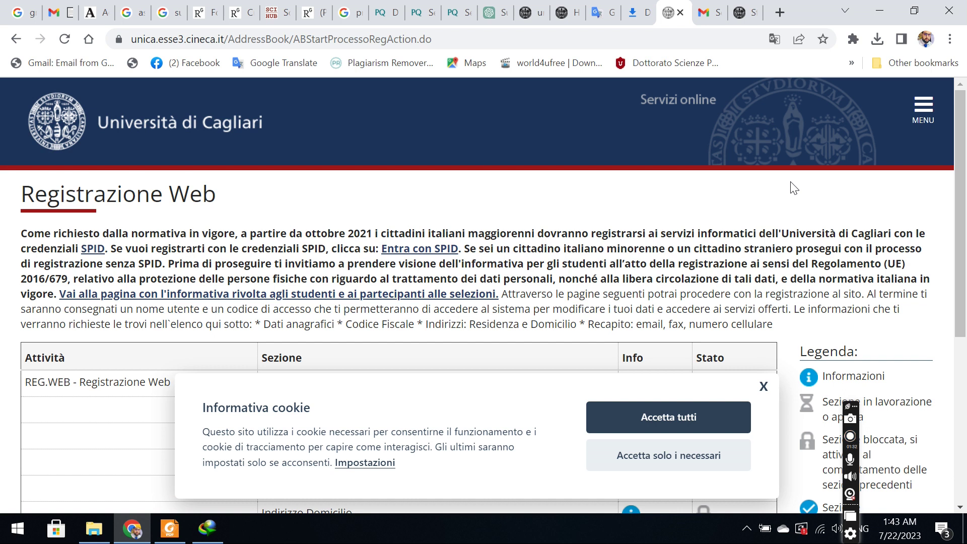
click(685, 425)
Begin Registrazione Web, declaring foreign-student status without an Italian tax code, and continue.
scroll(965, 136, down, 5)
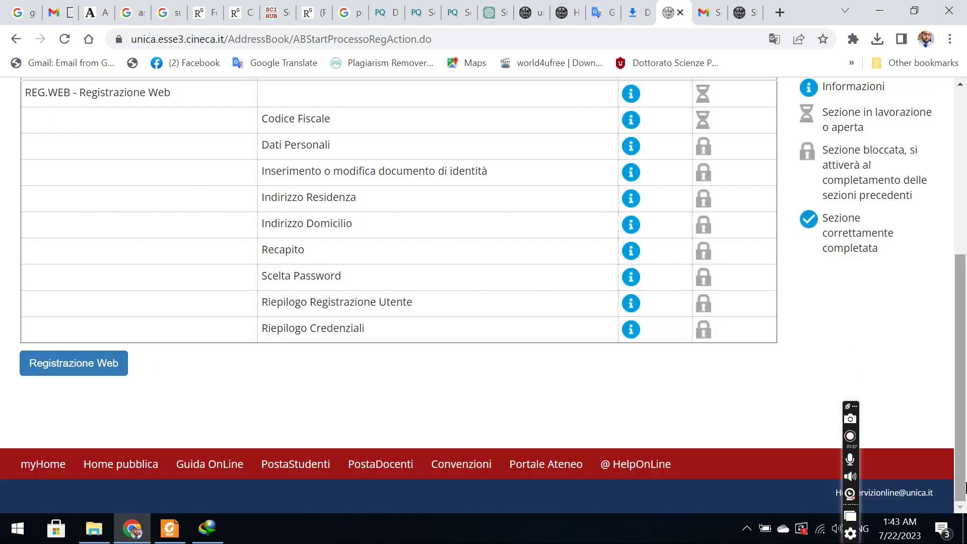
click(50, 370)
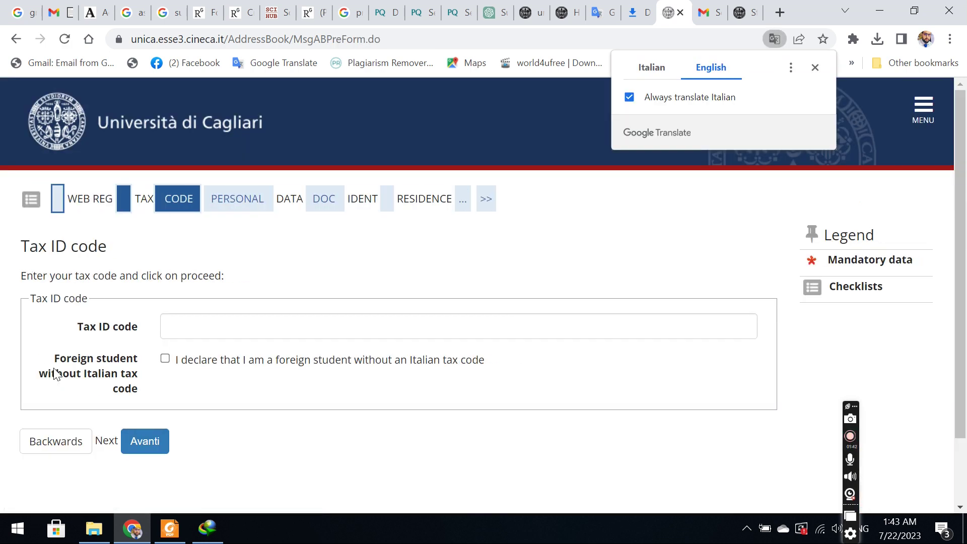
click(247, 363)
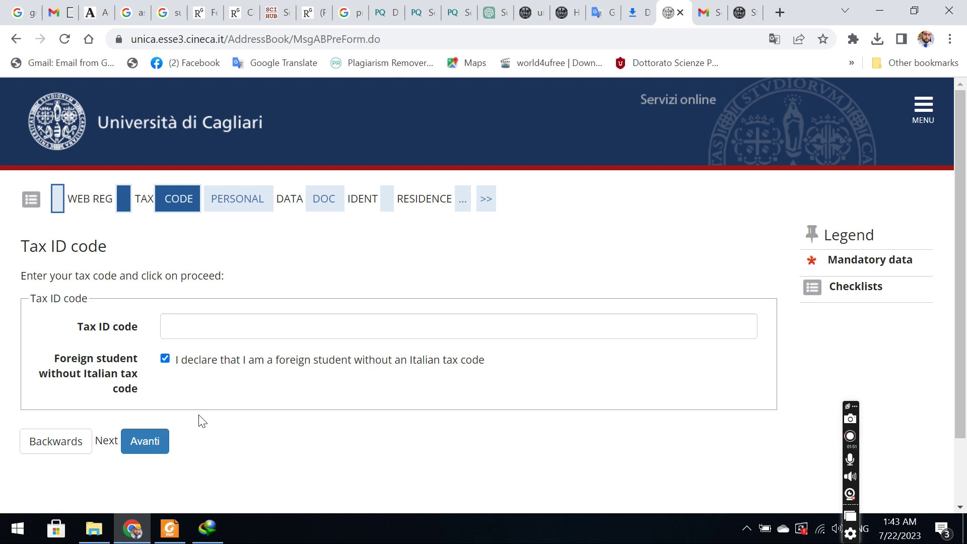
click(144, 447)
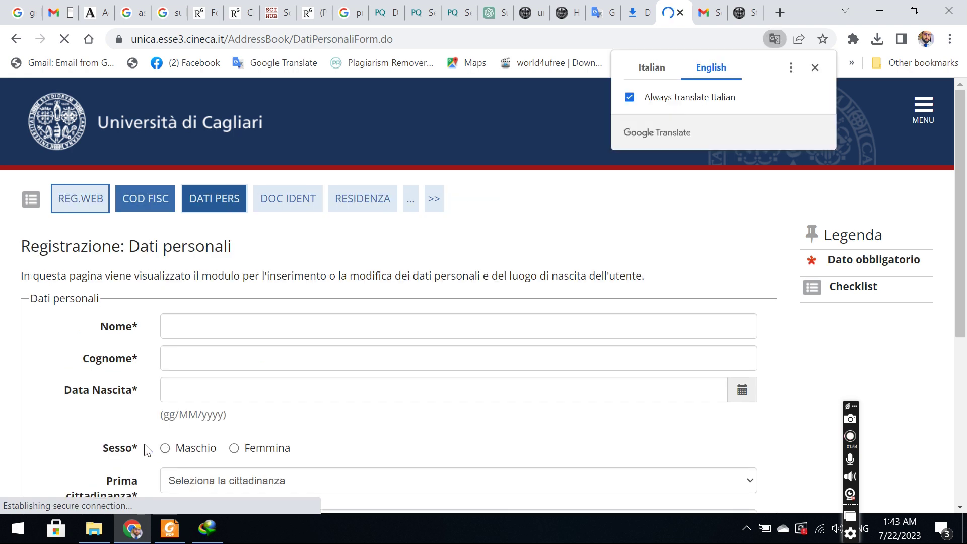
Fill in the first name and surname from the browser's saved suggestions.
click(225, 337)
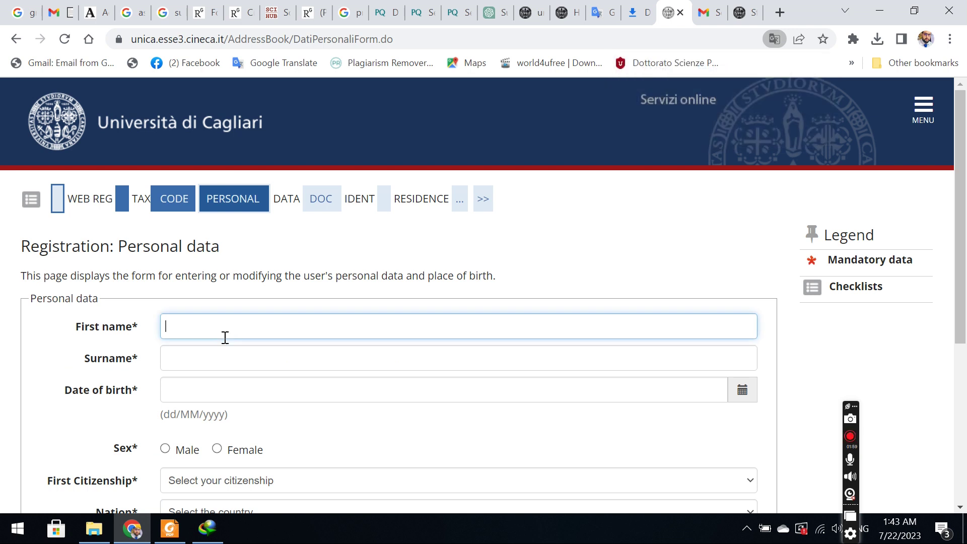
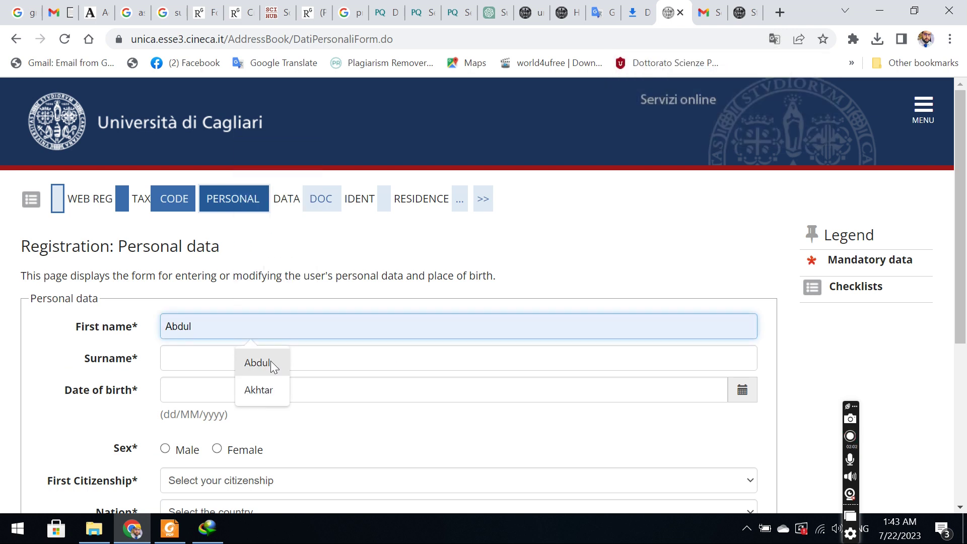
click(270, 361)
click(212, 359)
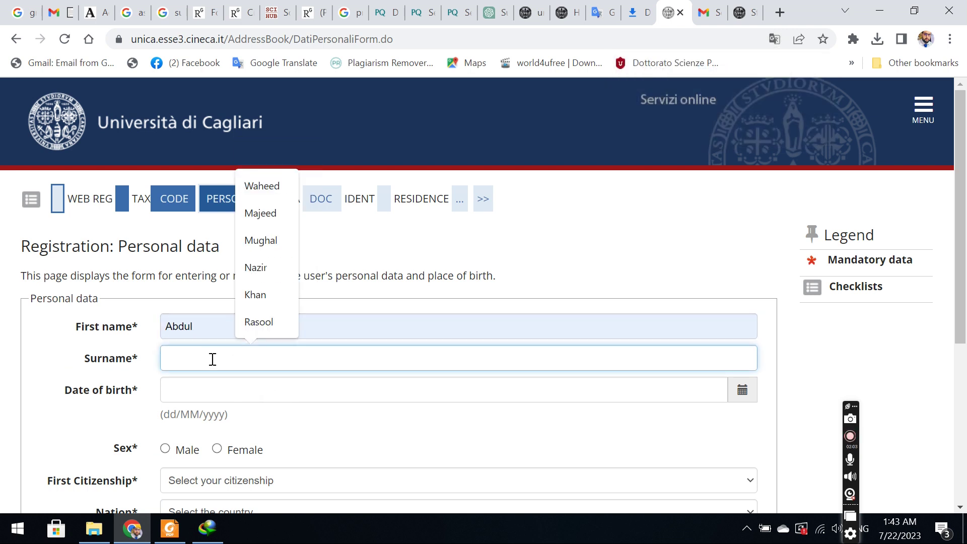
click(249, 392)
click(210, 388)
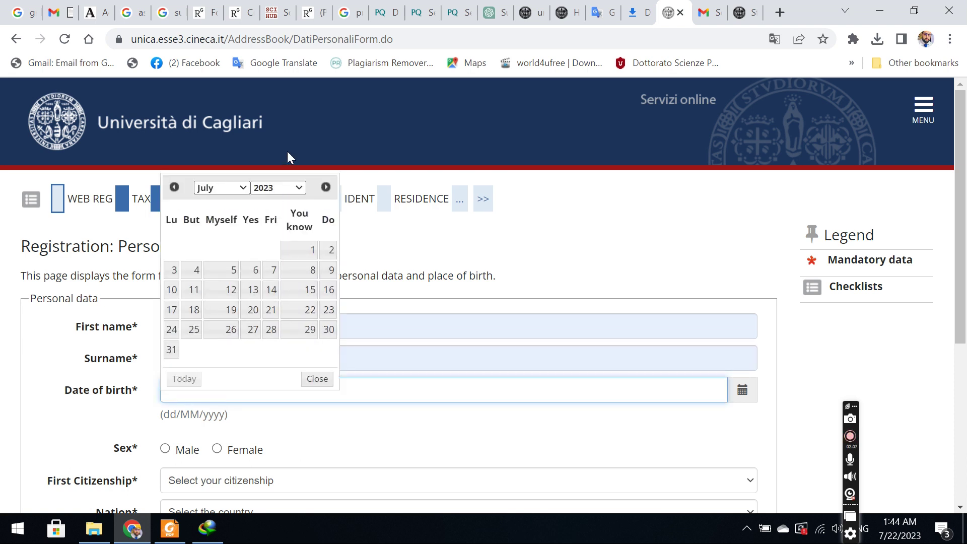
click(275, 190)
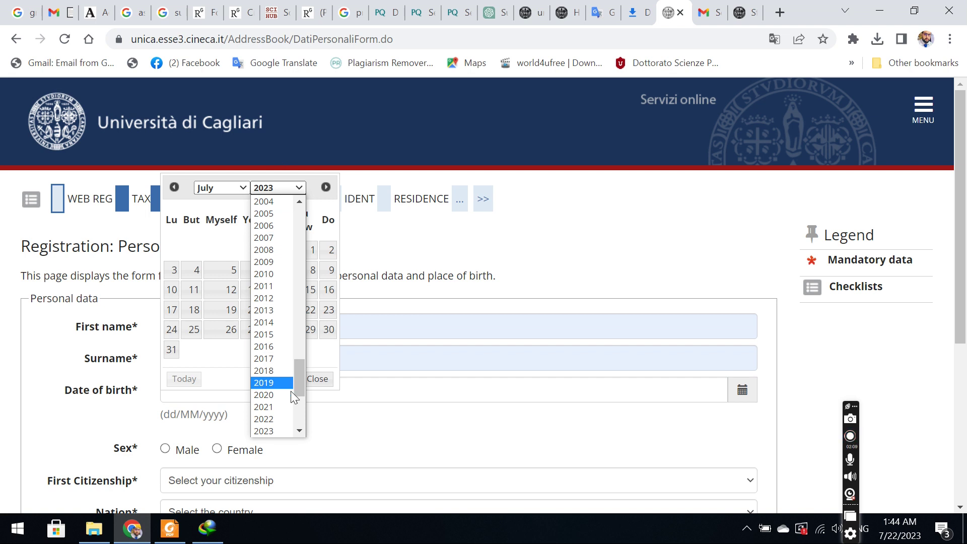
drag(298, 379, 294, 322)
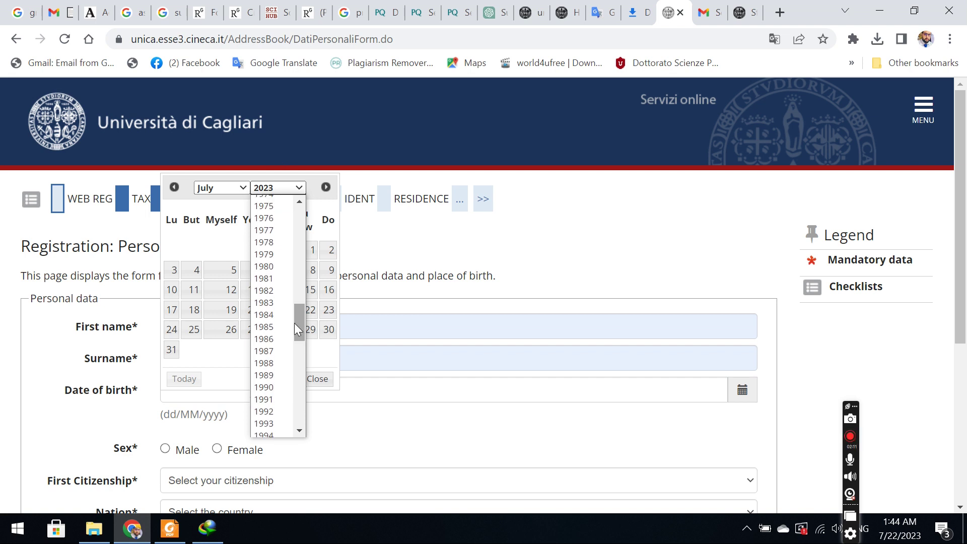
click(267, 385)
click(230, 188)
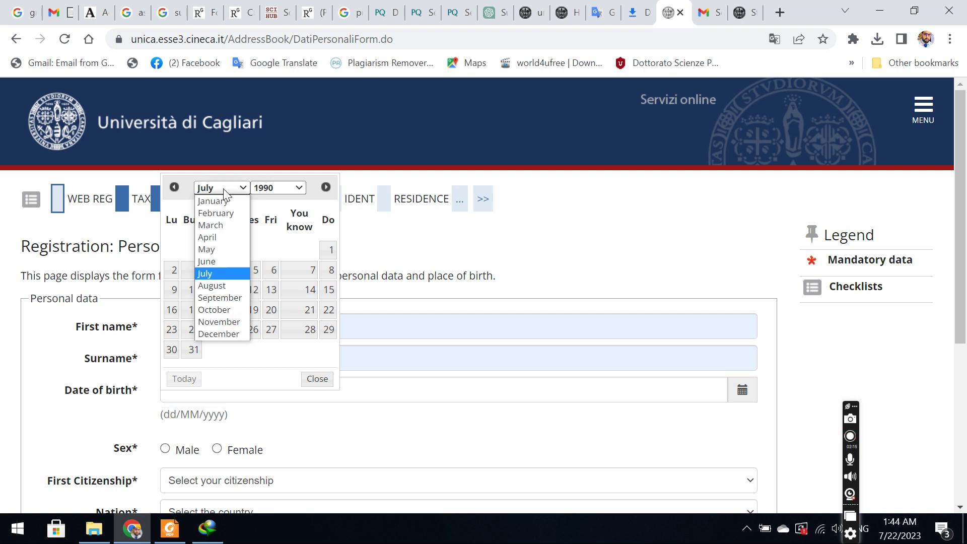
click(217, 335)
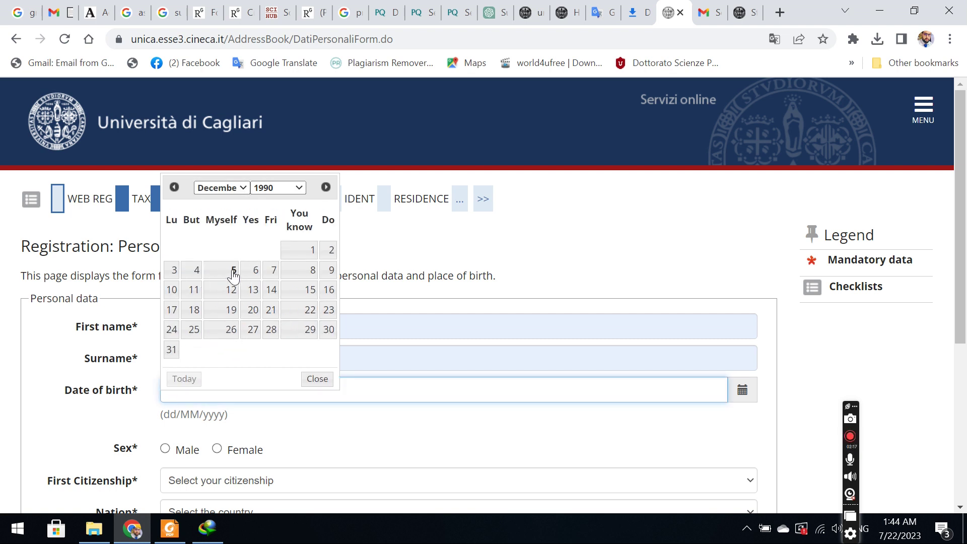
click(233, 272)
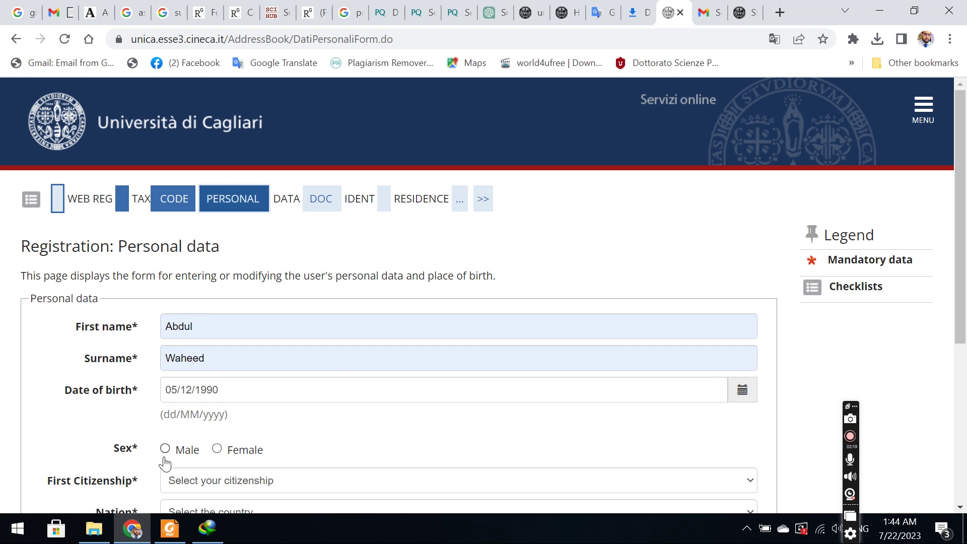
Set the first citizenship to PAKISTAN.
scroll(180, 240, down, 5)
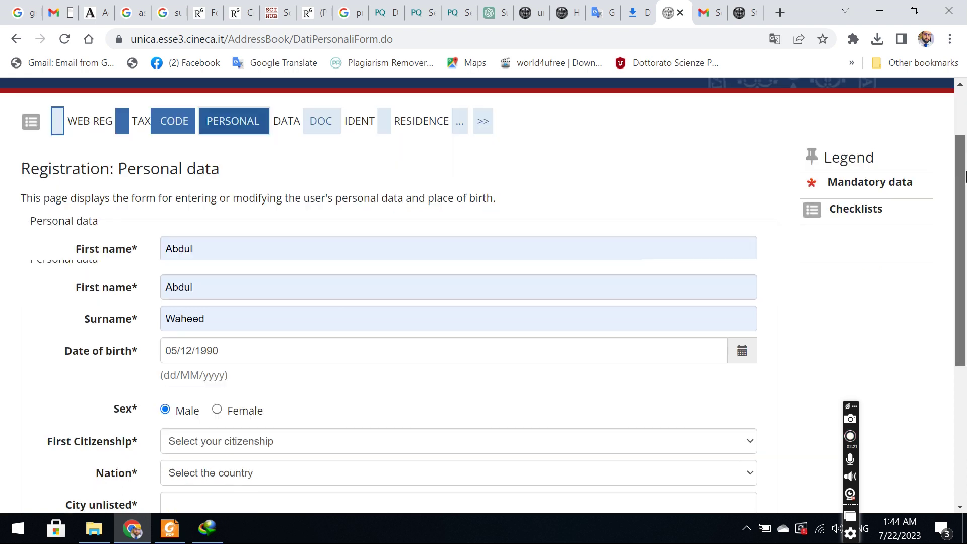
click(180, 239)
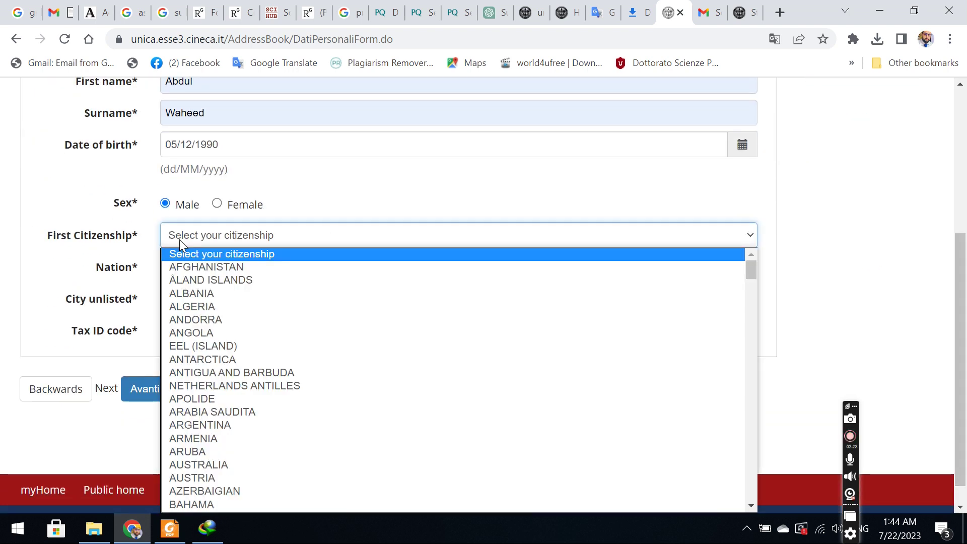
text(p)
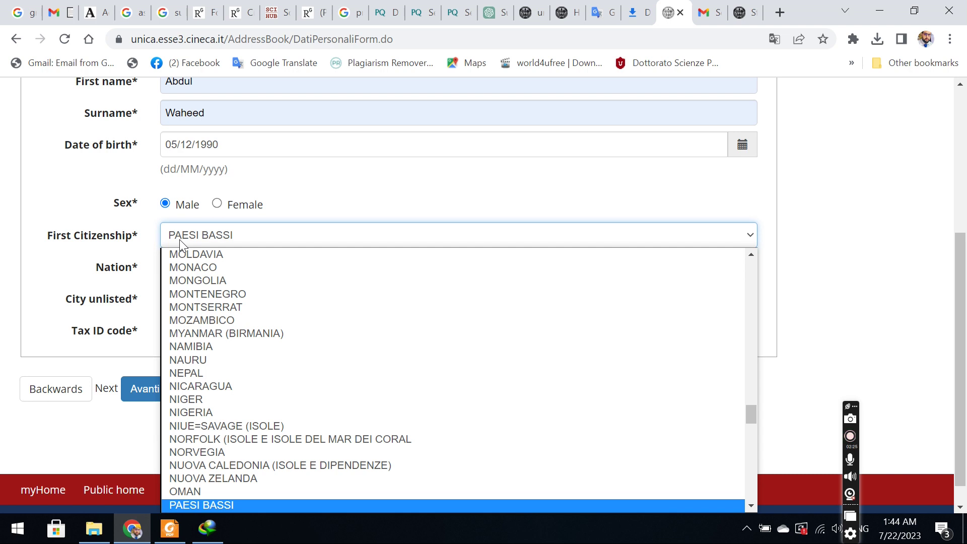
key(Down)
key(Return)
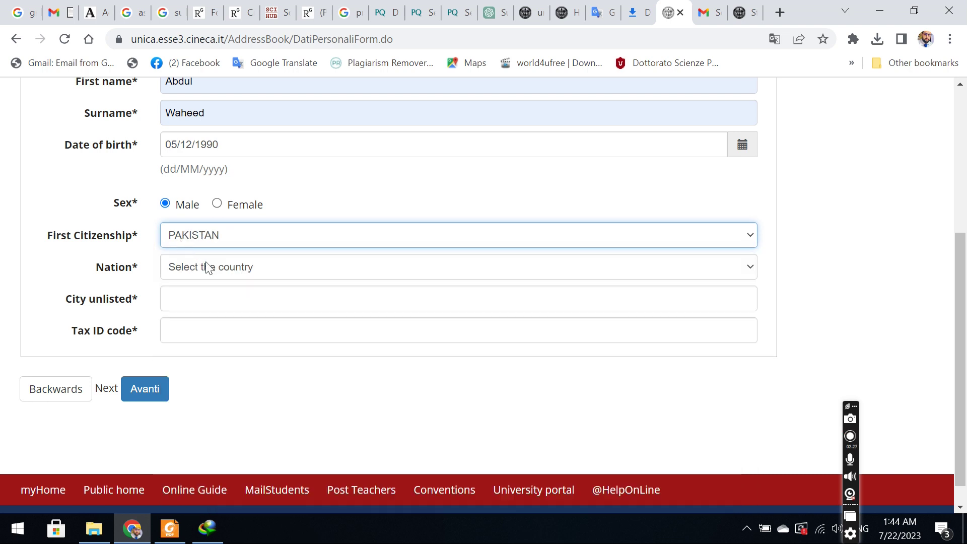
Set the birth nation to PAKISTAN and submit the personal data form.
click(211, 267)
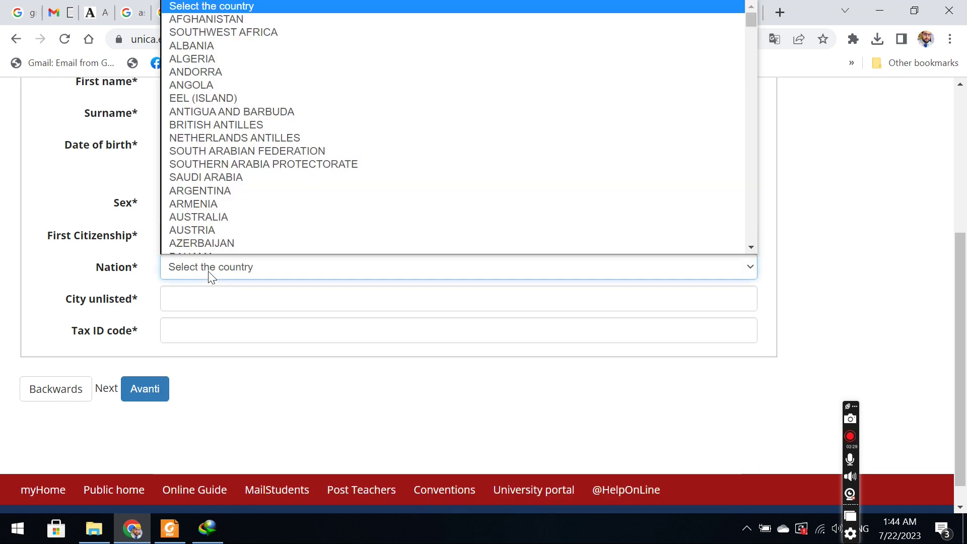
text(p)
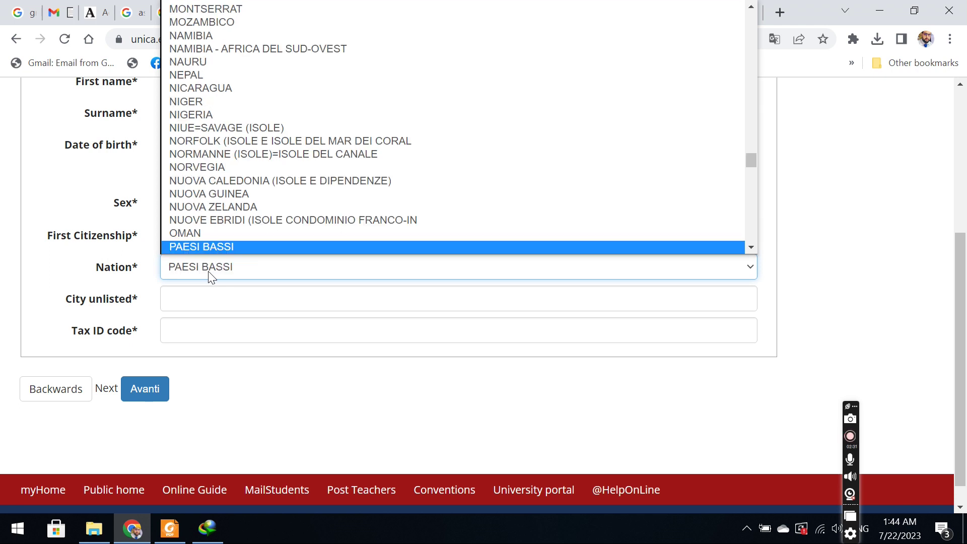
key(Down)
key(Return)
click(132, 388)
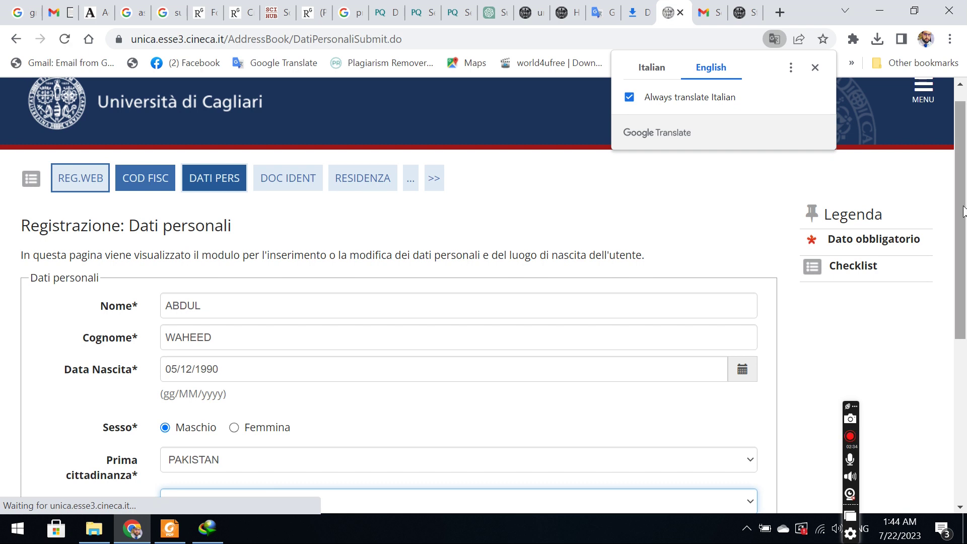
Enter Zafarwal as the unlisted birth city, clear the tax ID code, and submit.
scroll(827, 340, down, 5)
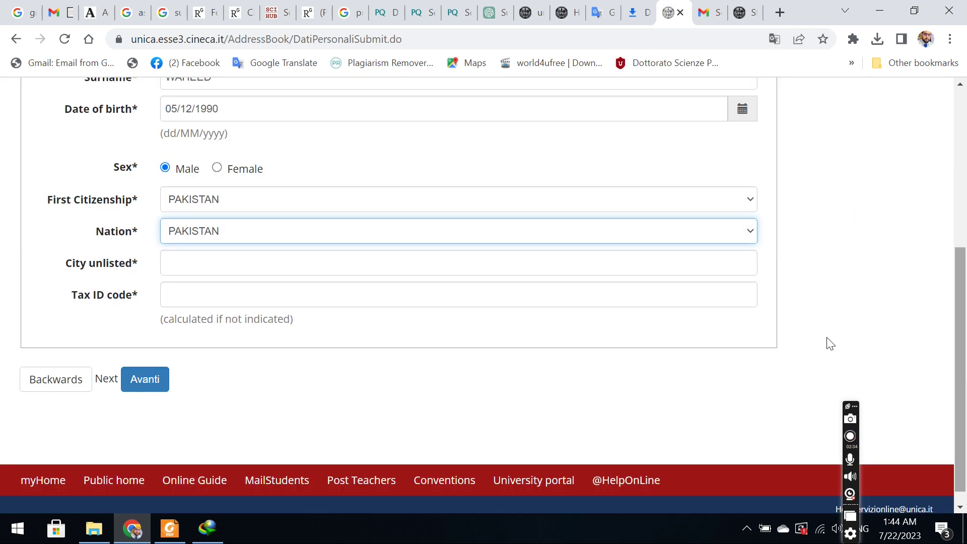
click(239, 266)
click(300, 322)
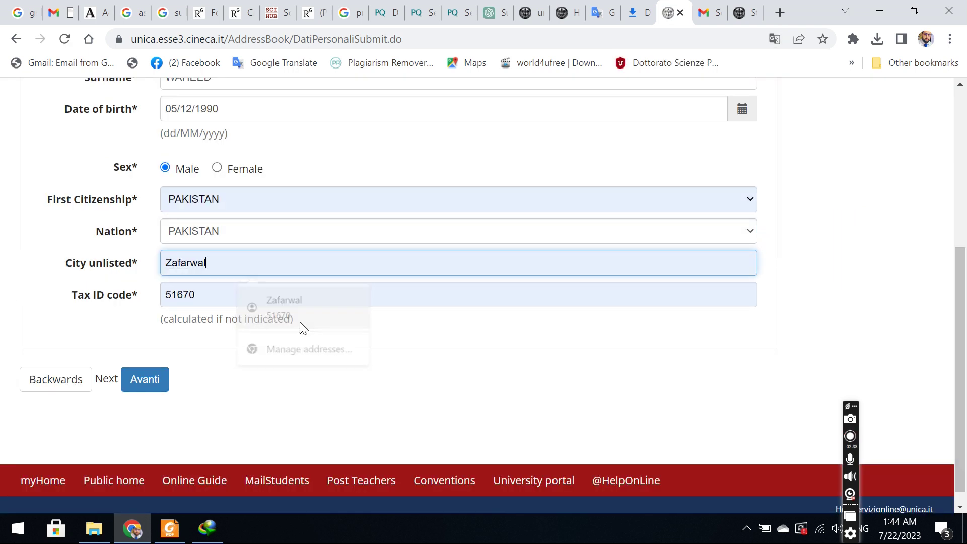
click(204, 297)
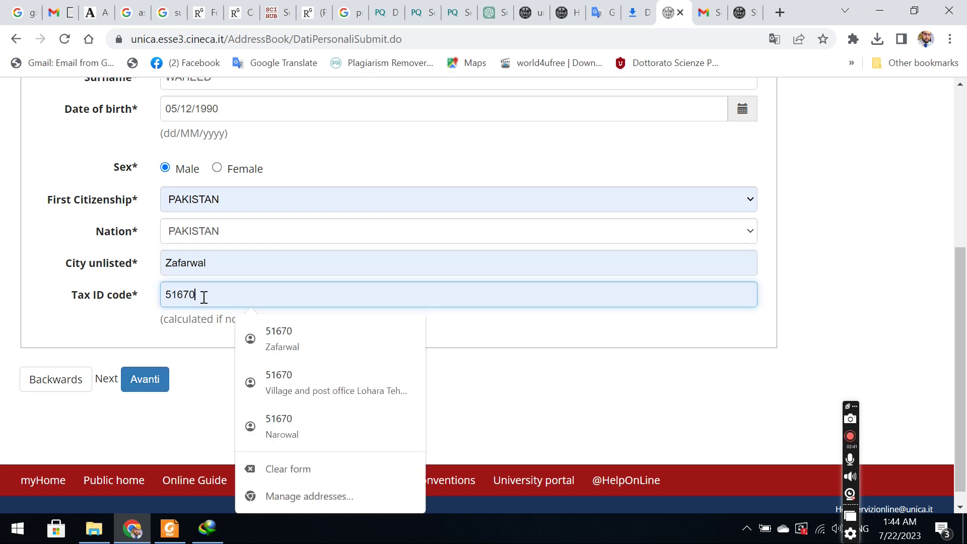
key(BackSpace)
key(BackSpace)
key(BackSpace)
key(BackSpace)
key(BackSpace)
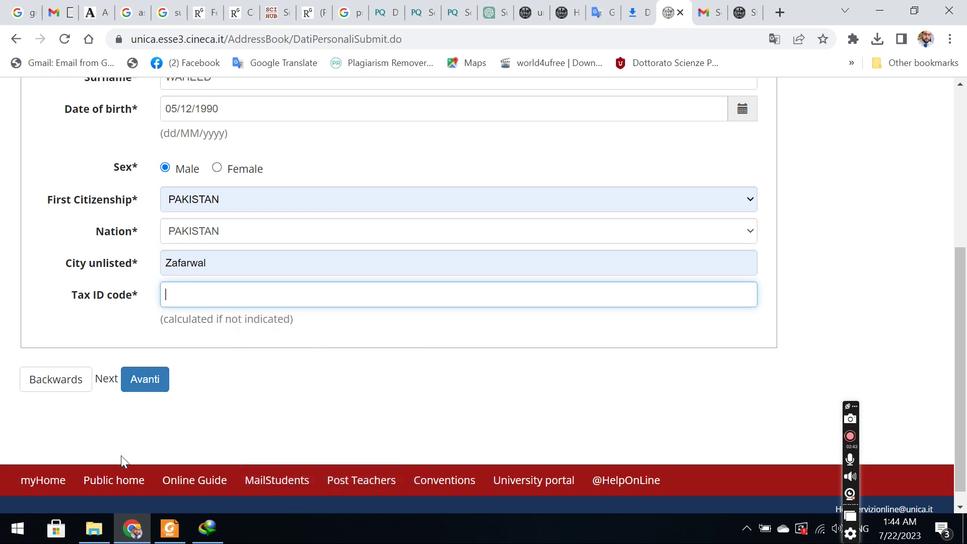
click(146, 381)
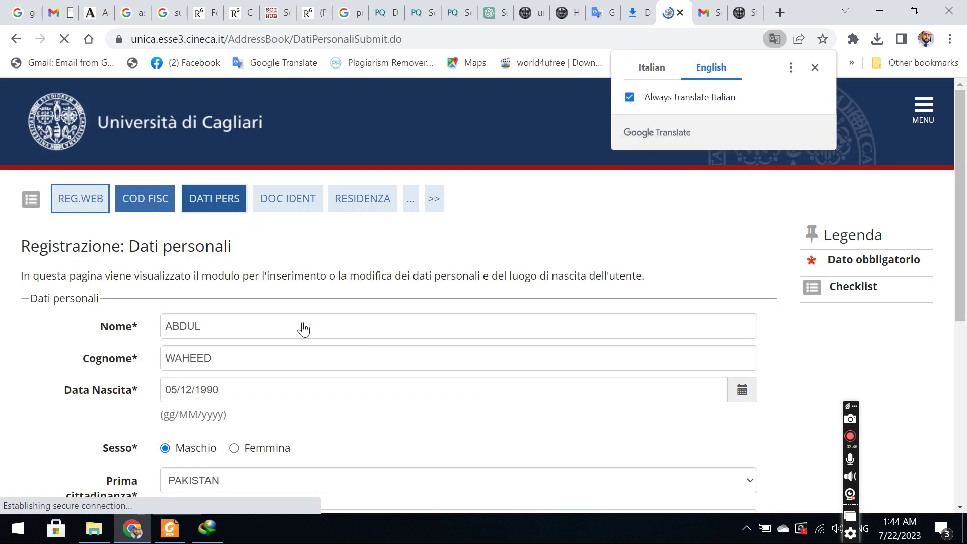
Check the automatically calculated tax code and submit the personal data.
scroll(960, 211, down, 6)
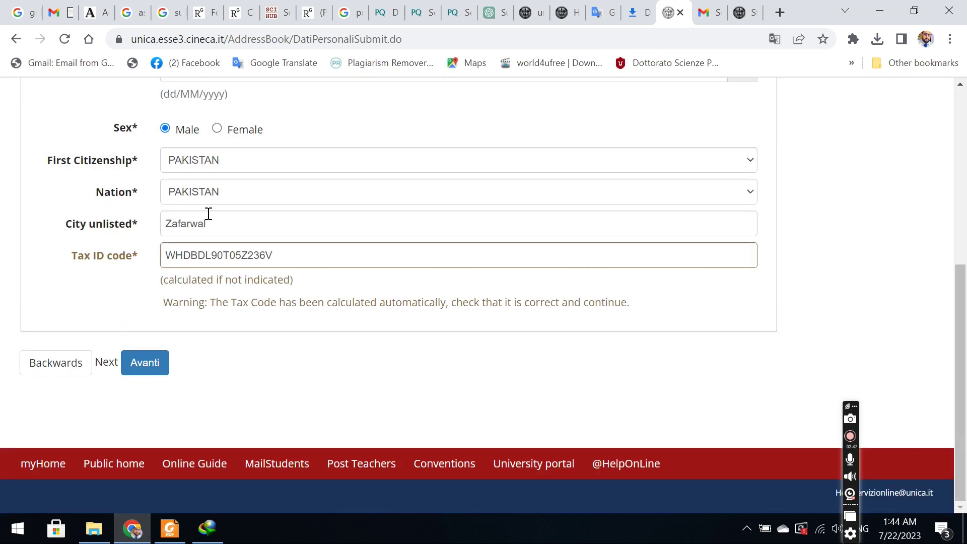
double_click(280, 265)
click(97, 317)
click(160, 367)
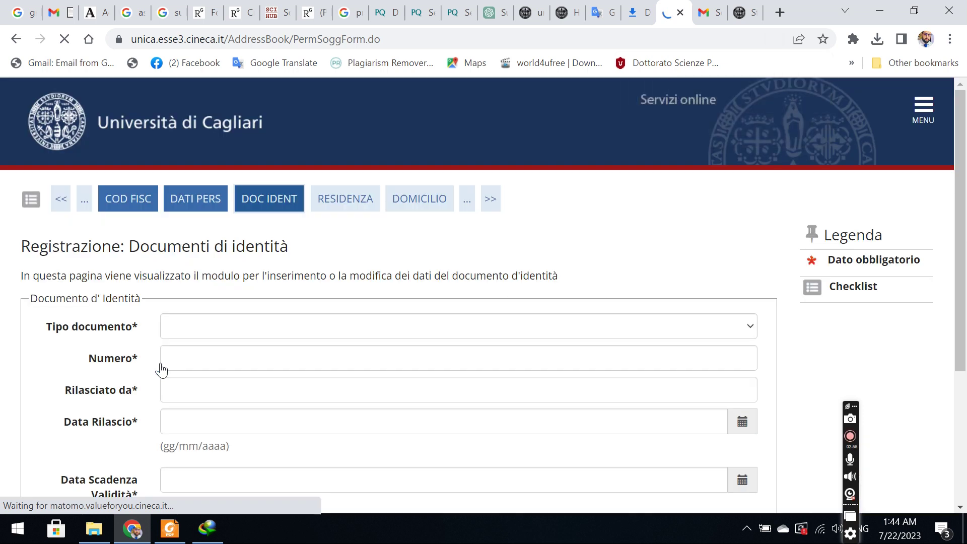
Choose Passaporto as the document type and enter the passport number, correcting its last digits.
click(288, 328)
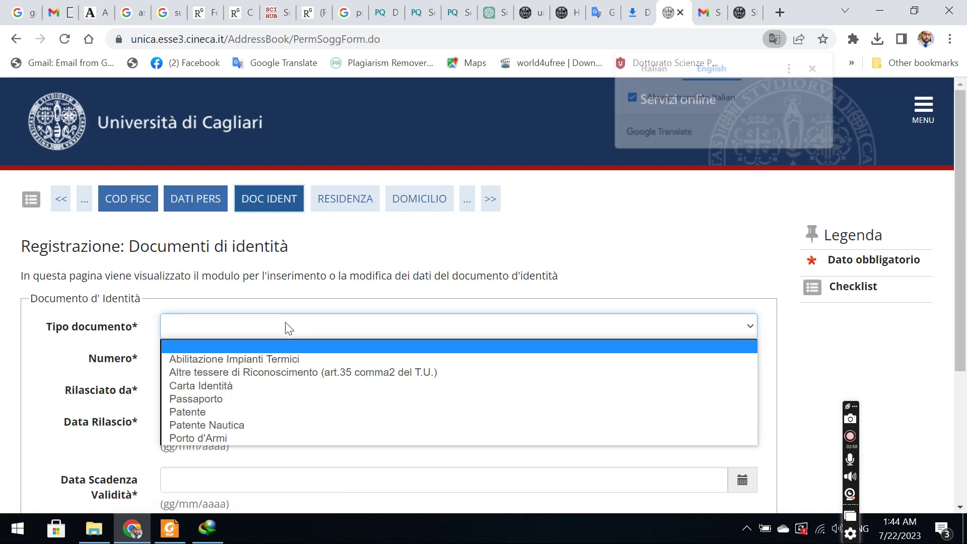
click(245, 397)
click(193, 365)
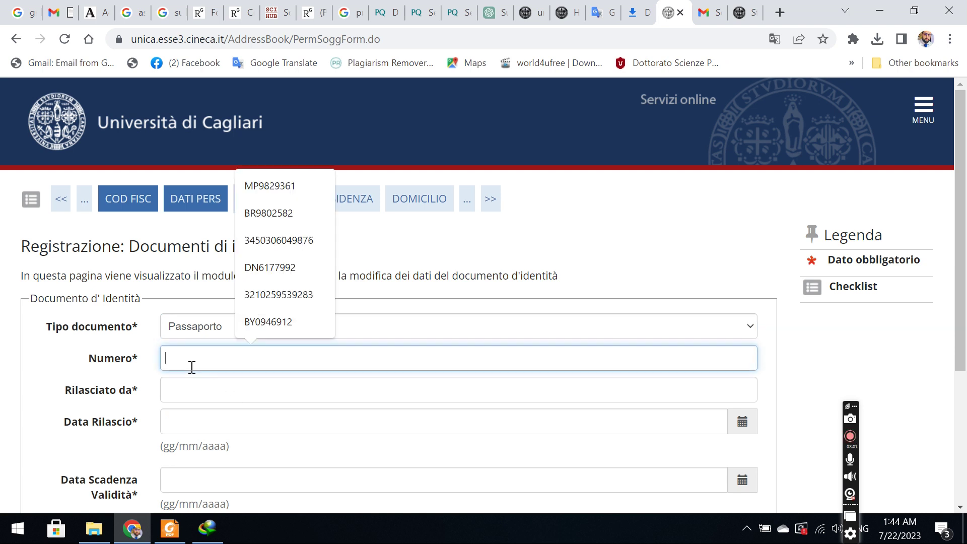
click(279, 267)
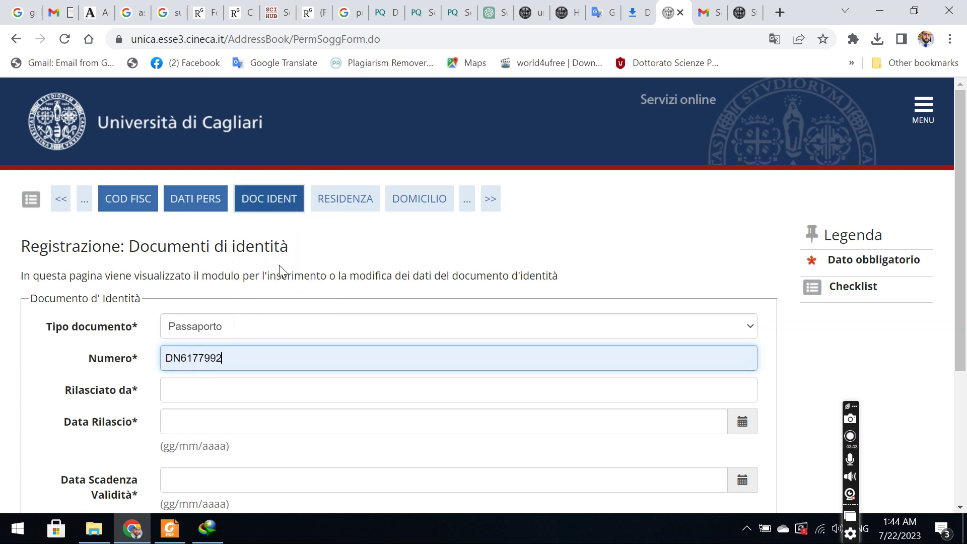
click(214, 391)
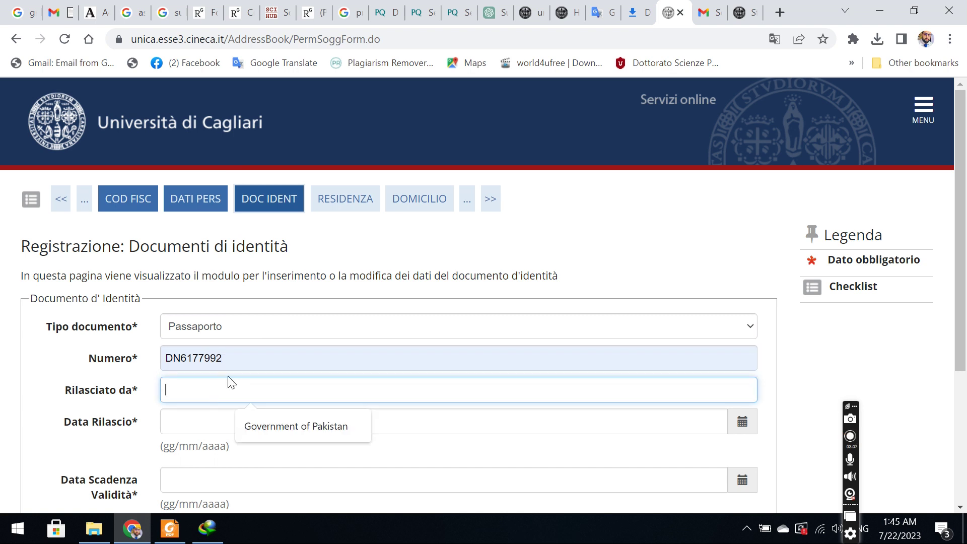
click(243, 358)
key(BackSpace)
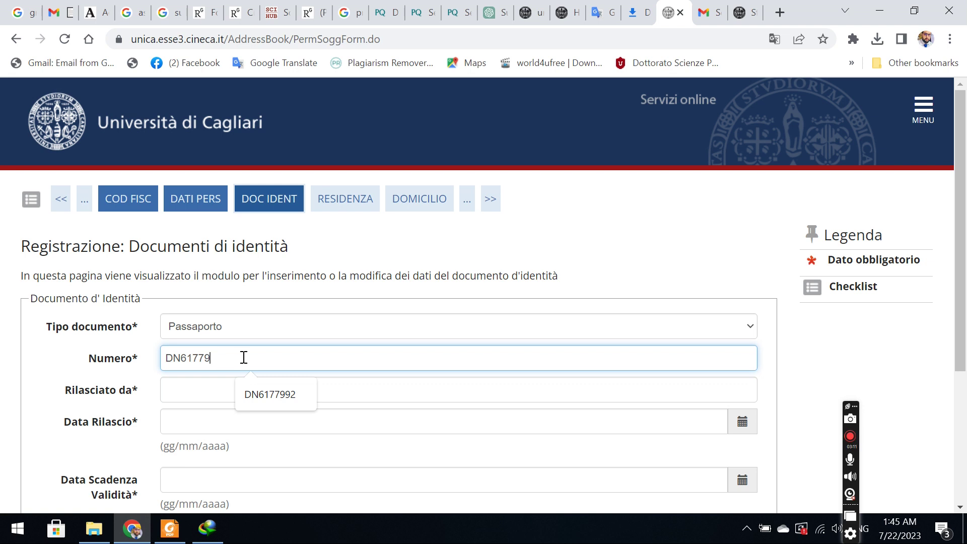
text(23)
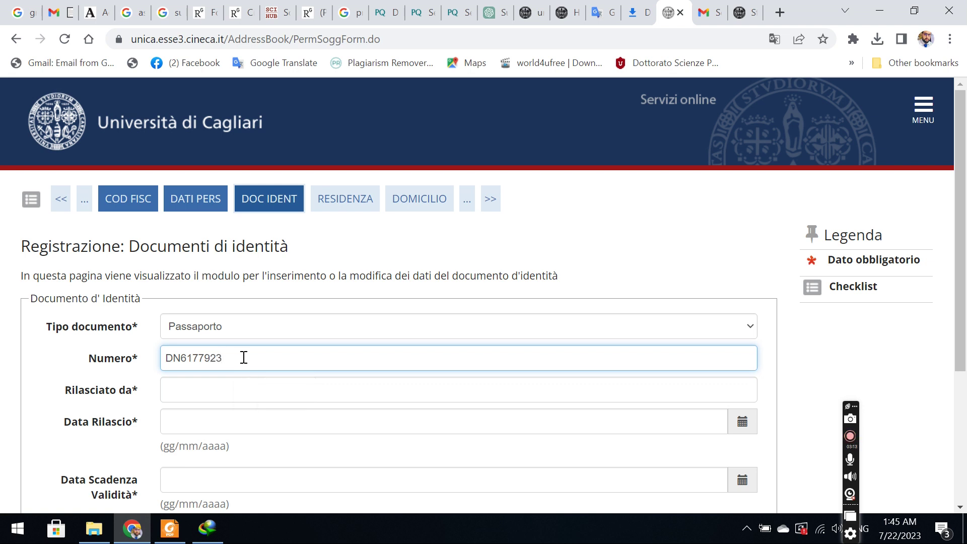
Set the issuing authority to Government of Pakistan.
click(204, 398)
click(296, 425)
click(234, 414)
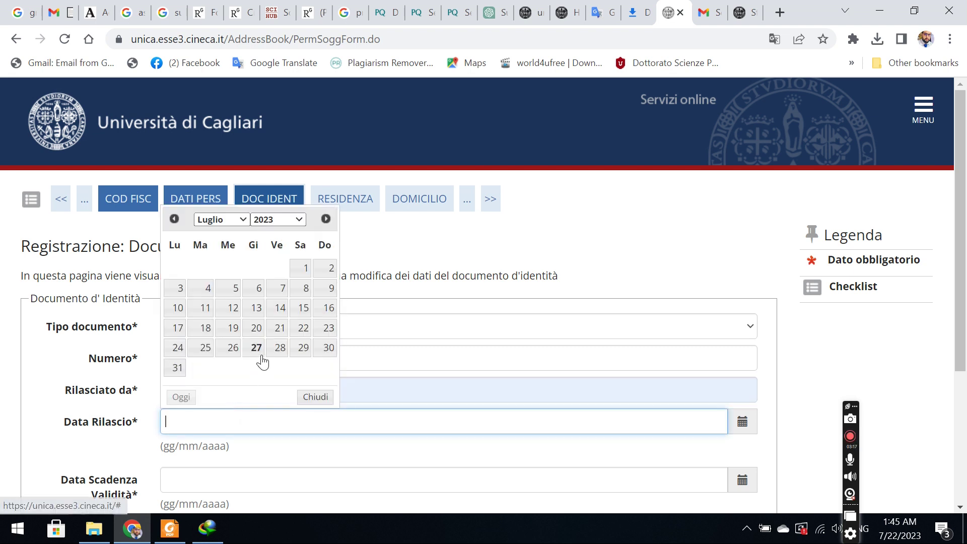
Set the passport issue date to 01/01/2020.
click(292, 219)
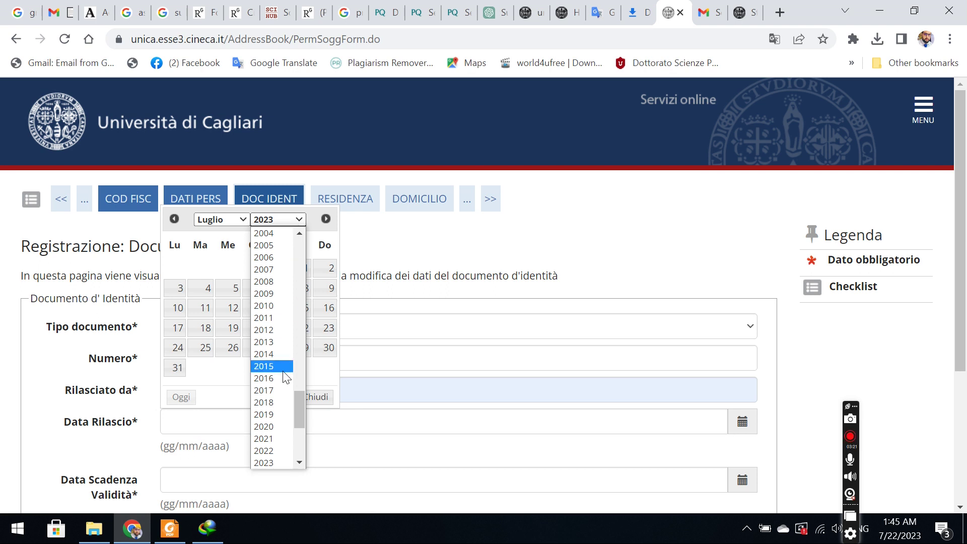
click(274, 425)
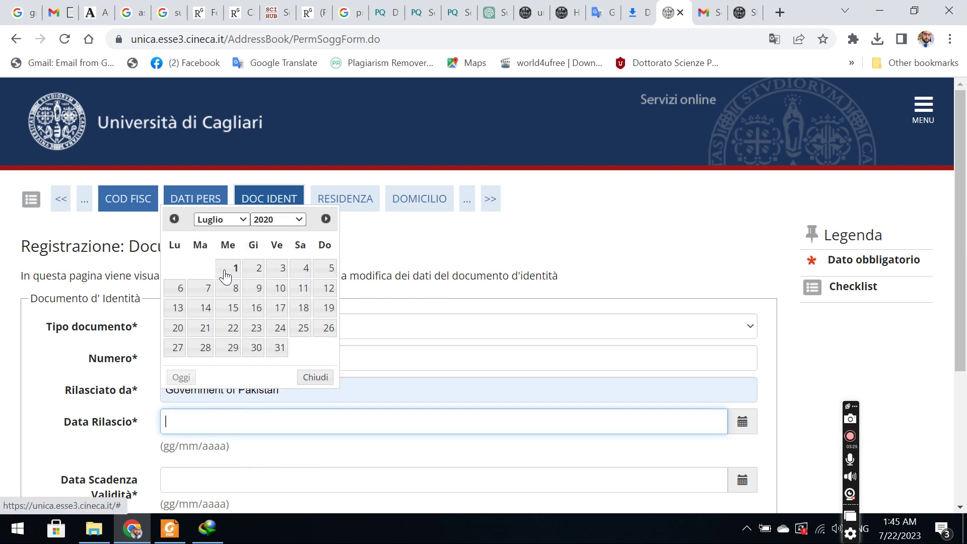
click(231, 221)
click(229, 232)
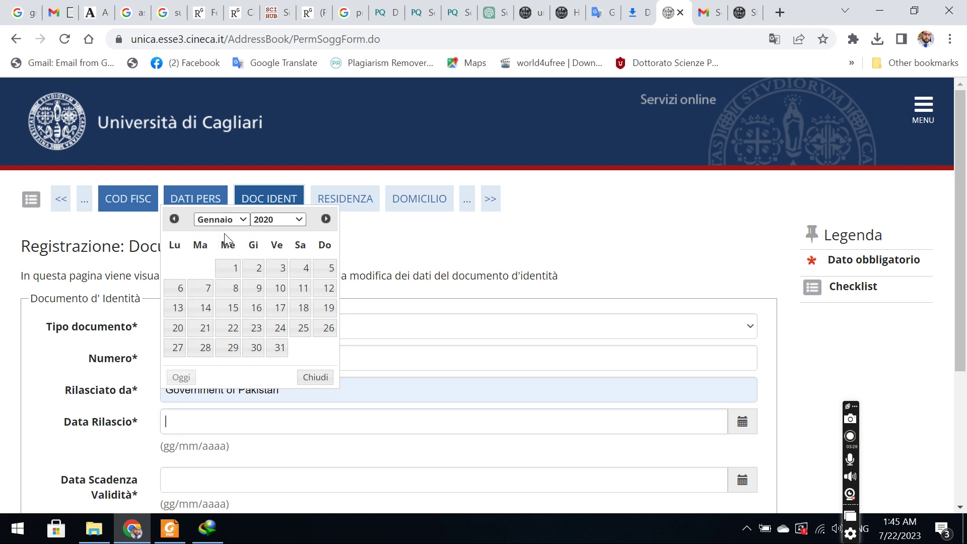
click(231, 267)
Set the passport expiry date to 01/07/2025.
click(208, 487)
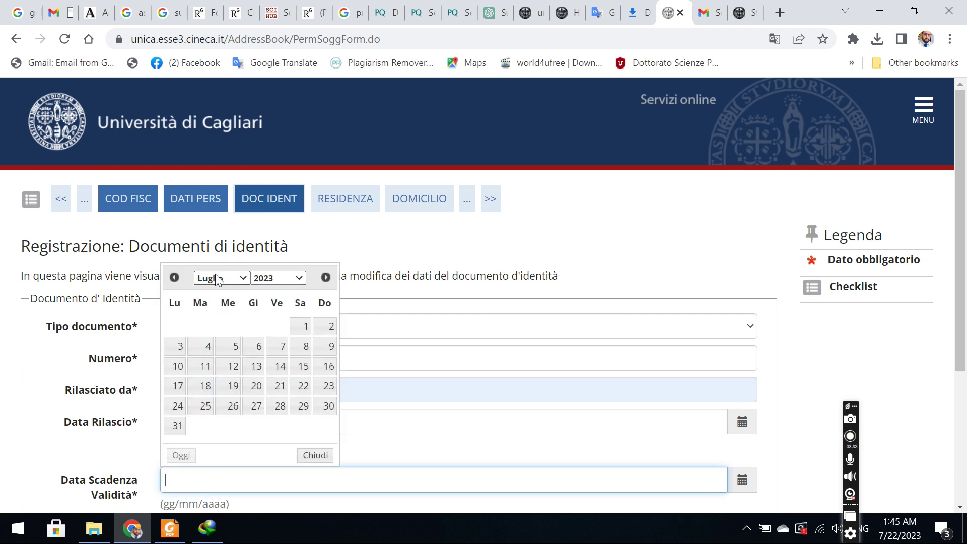
click(216, 278)
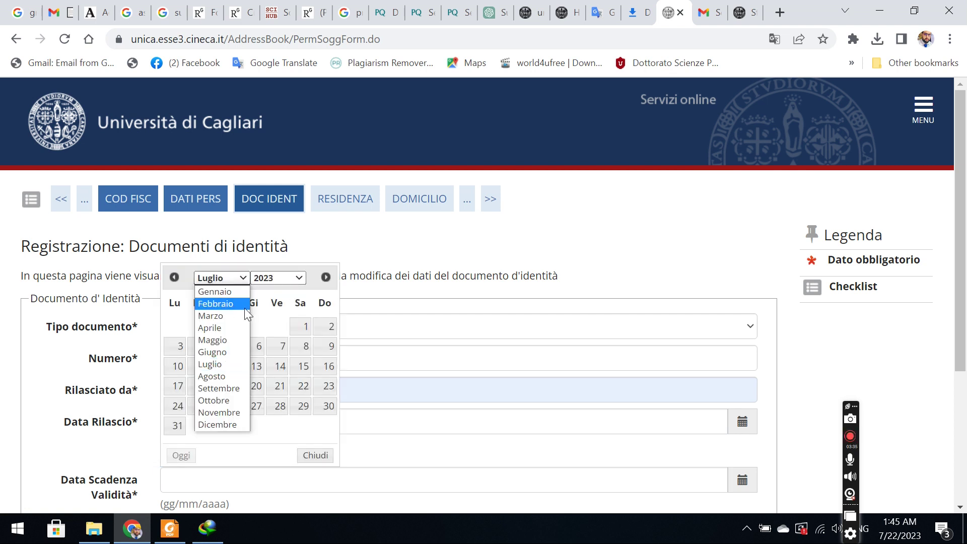
click(292, 278)
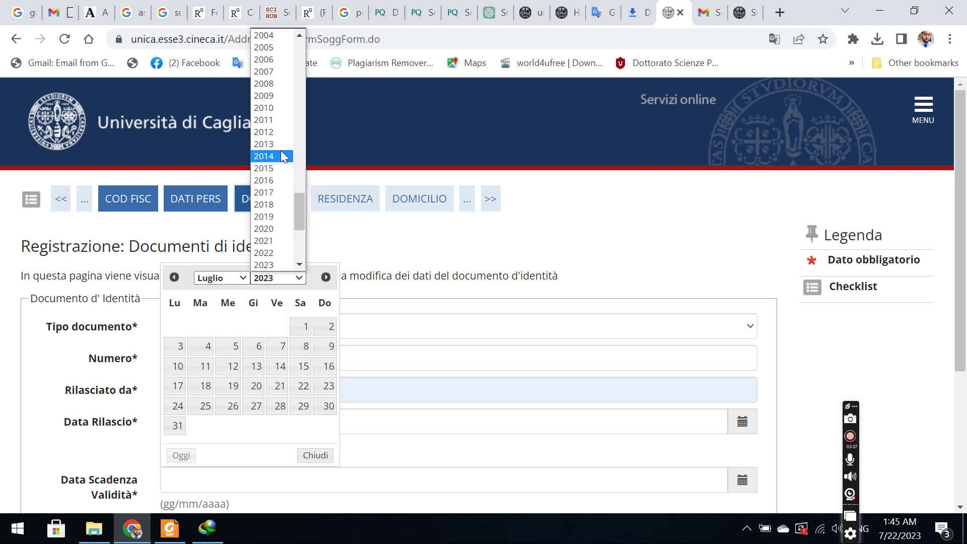
drag(300, 217, 300, 237)
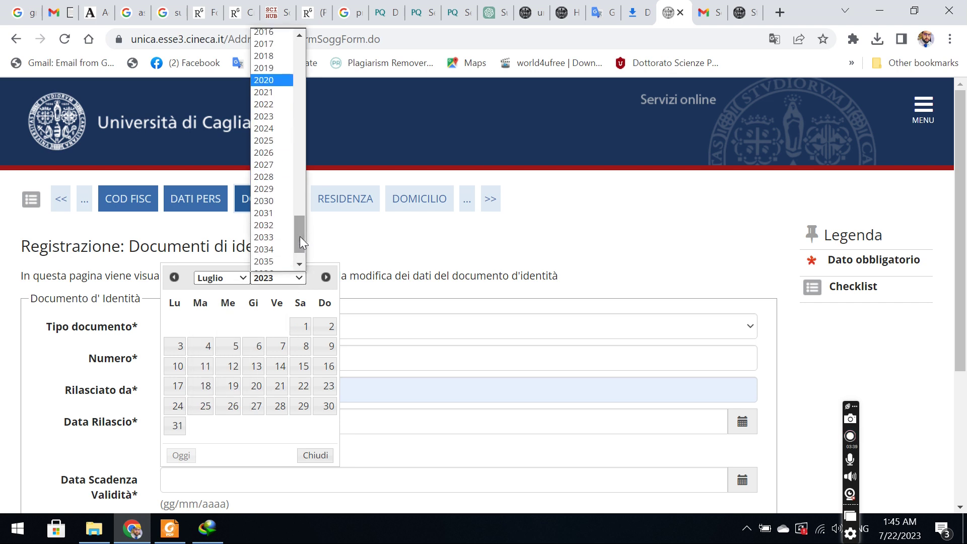
click(266, 141)
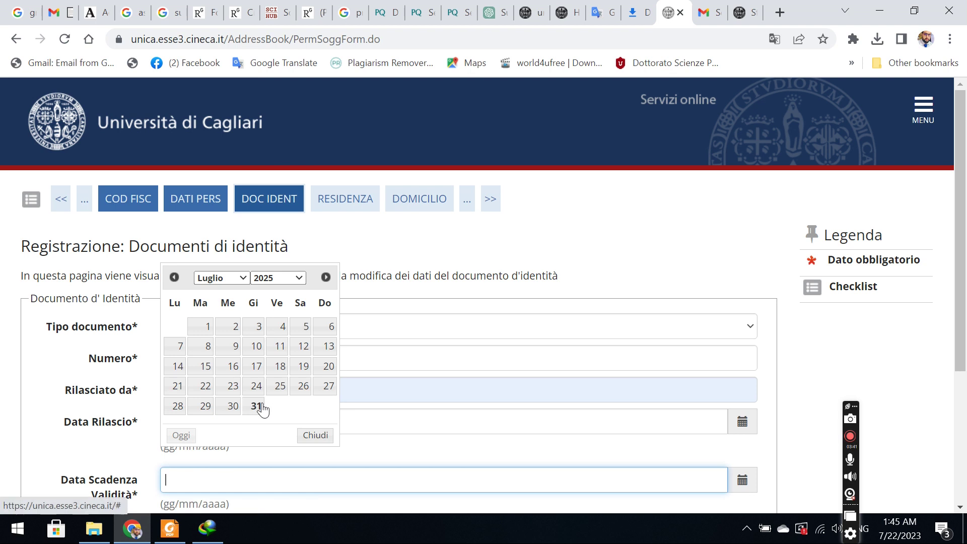
click(211, 328)
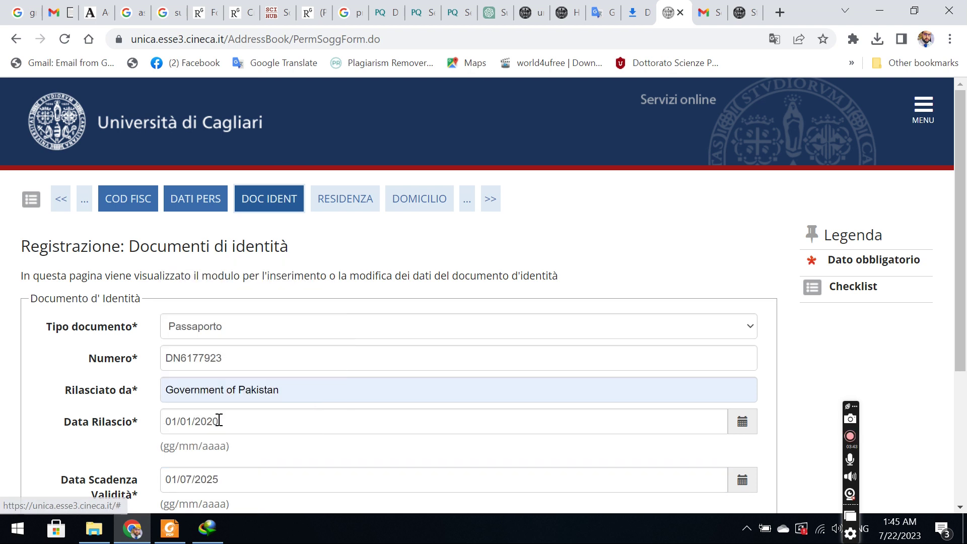
Reopen the expiry calendar, browse its months, then submit the identity document details.
click(196, 477)
click(229, 298)
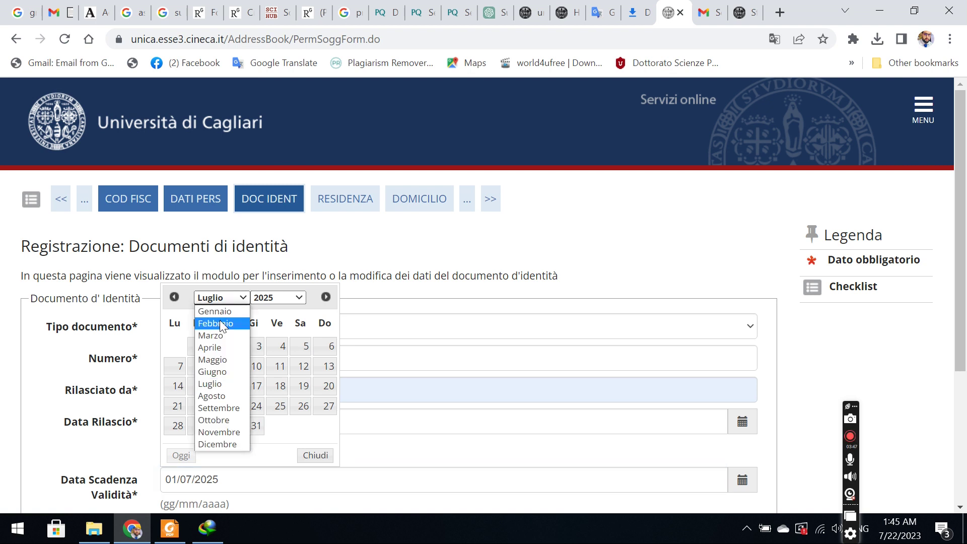
click(222, 323)
click(224, 299)
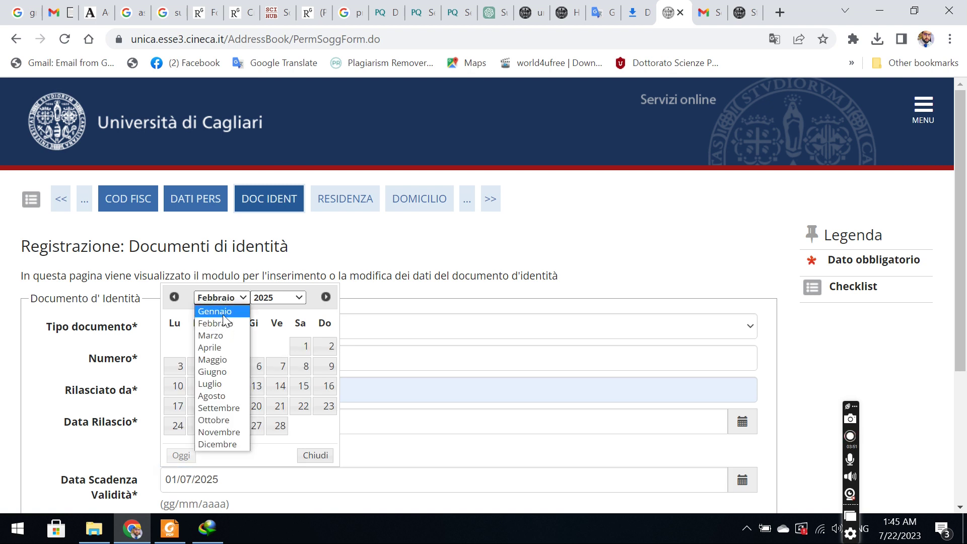
click(215, 312)
drag(963, 220, 962, 349)
click(108, 375)
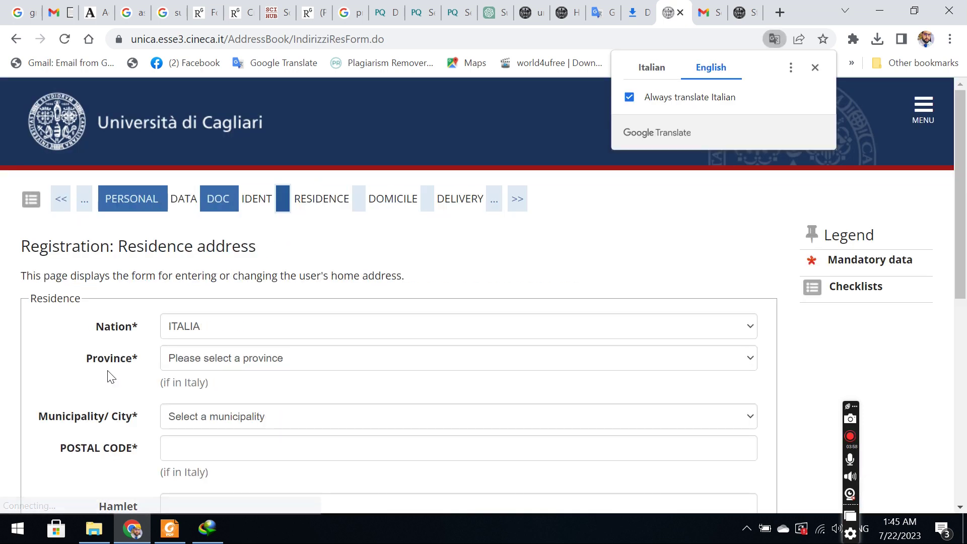
Choose PAKISTAN as the residence nation.
click(277, 326)
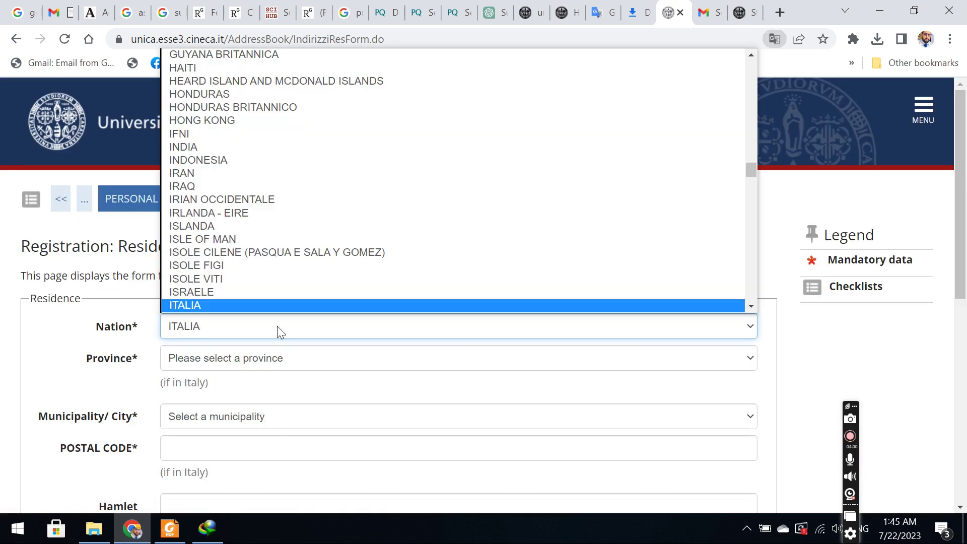
key(p)
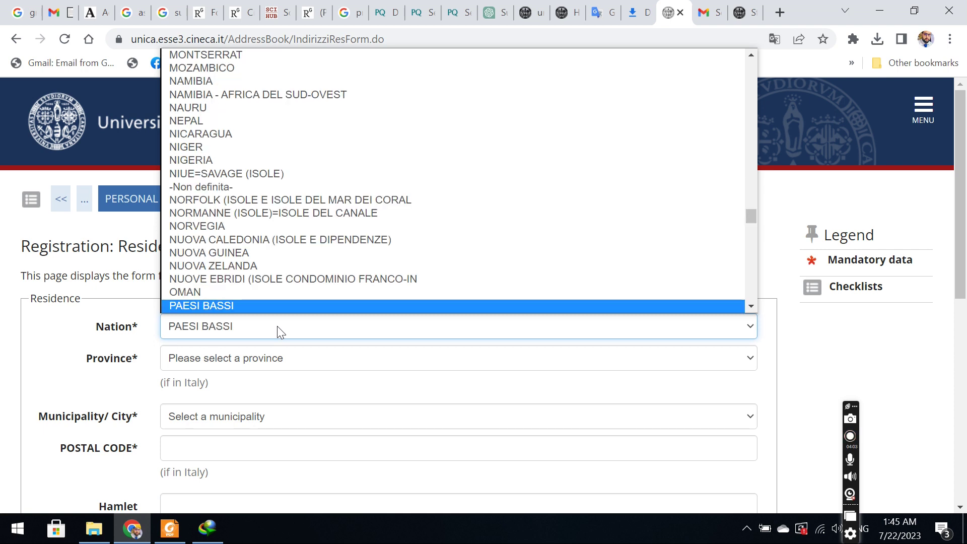
key(Down)
key(Return)
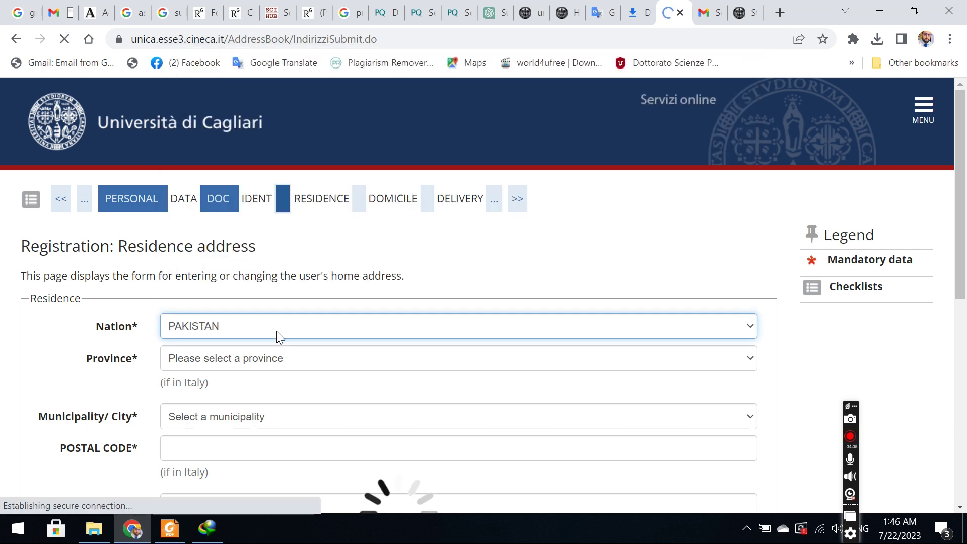
Autofill the town, postal code and street address, then clear stray text from the date field.
click(219, 359)
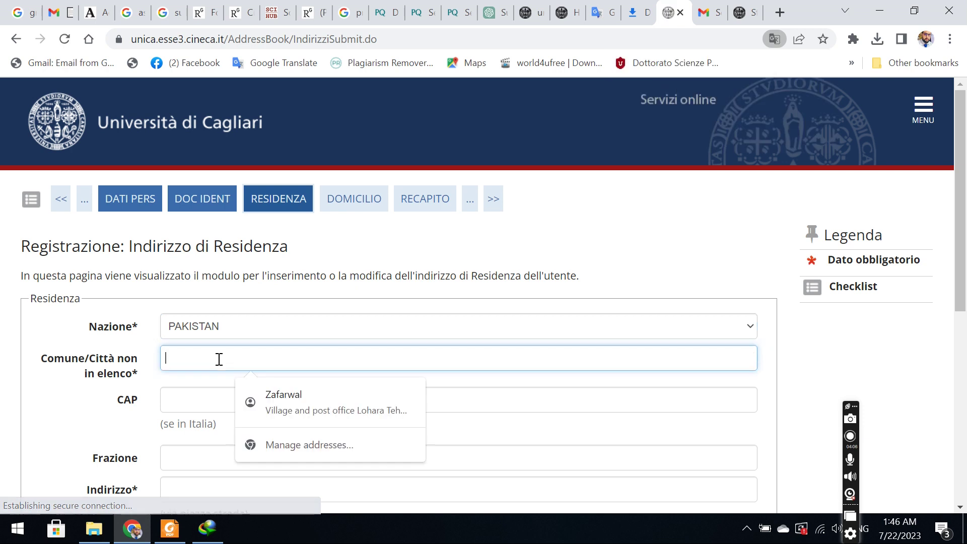
click(273, 395)
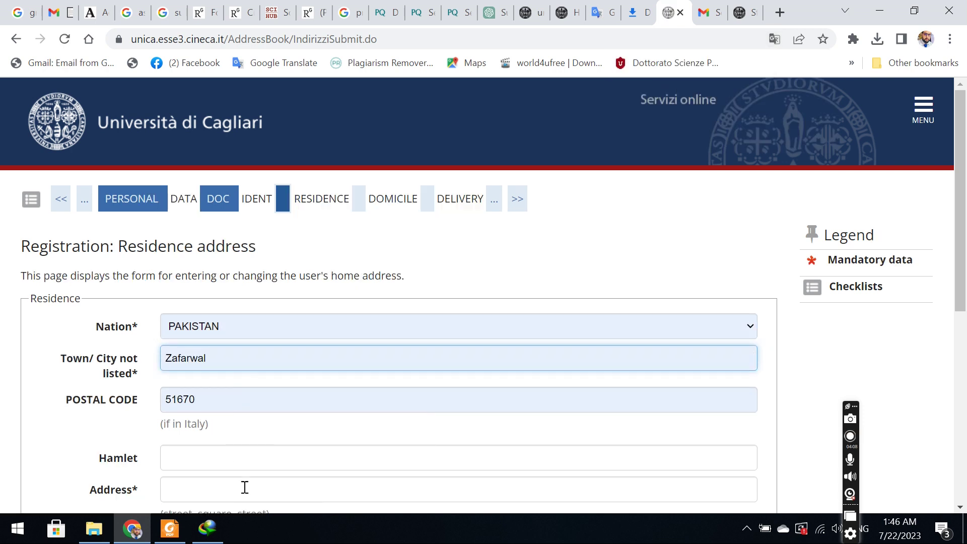
scroll(962, 263, down, 3)
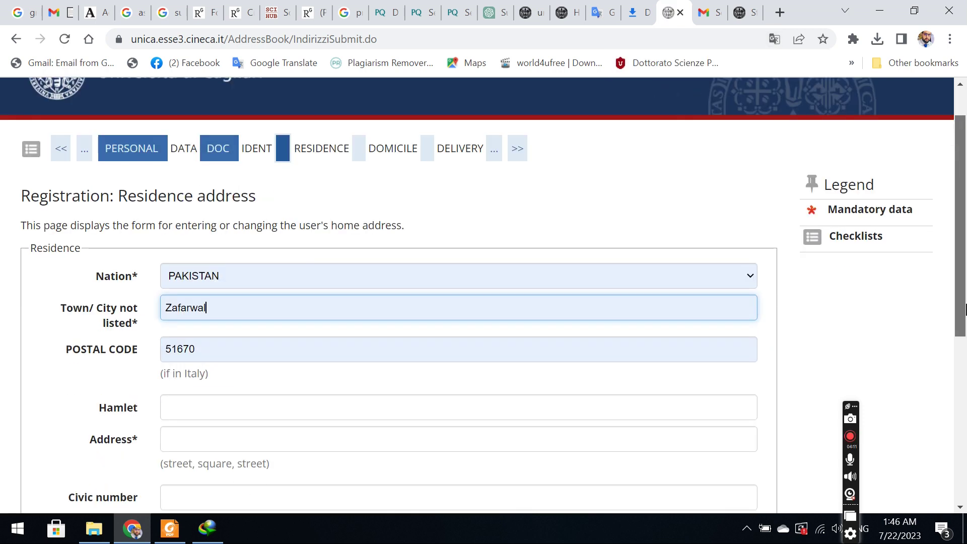
click(199, 332)
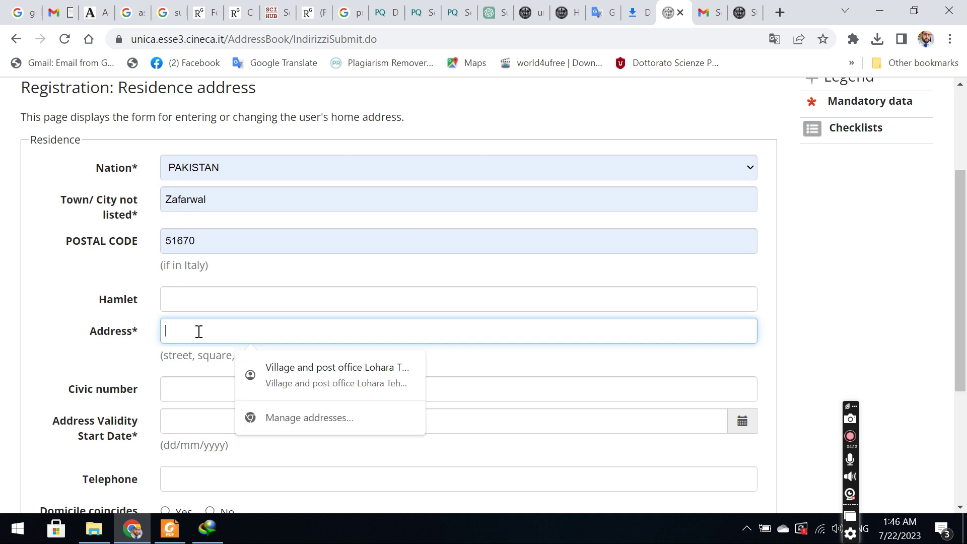
click(276, 382)
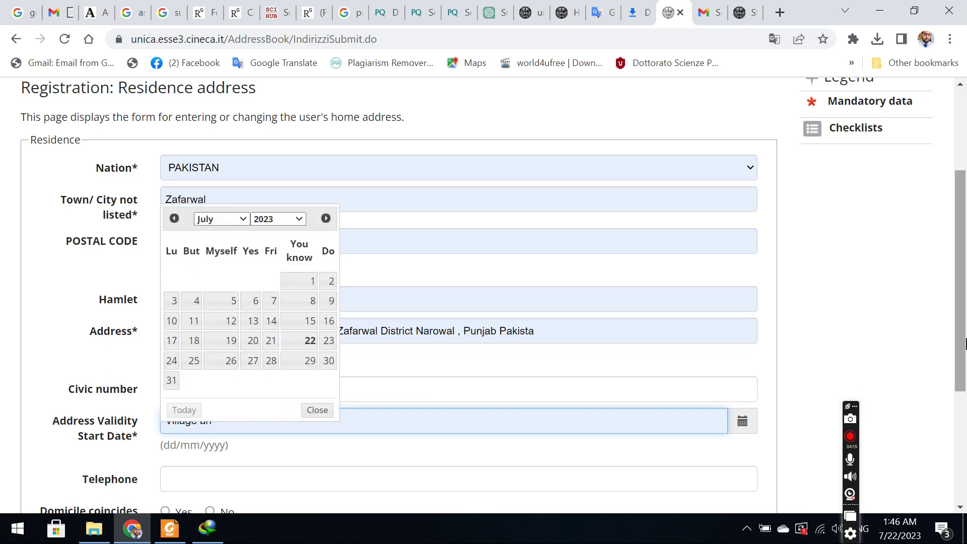
scroll(716, 378, down, 2)
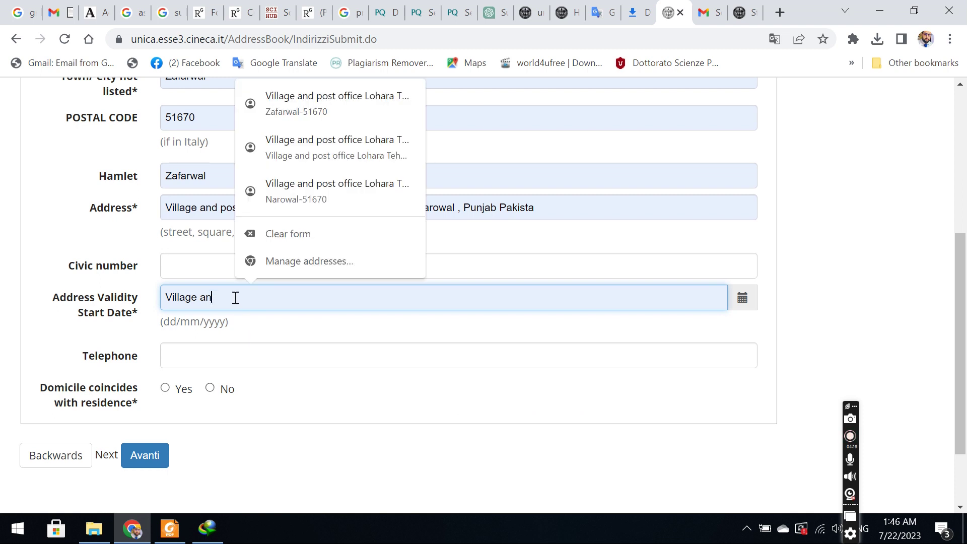
key(BackSpace)
key(BackSpace)
key(BackSpace)
key(BackSpace)
key(BackSpace)
key(BackSpace)
key(BackSpace)
key(BackSpace)
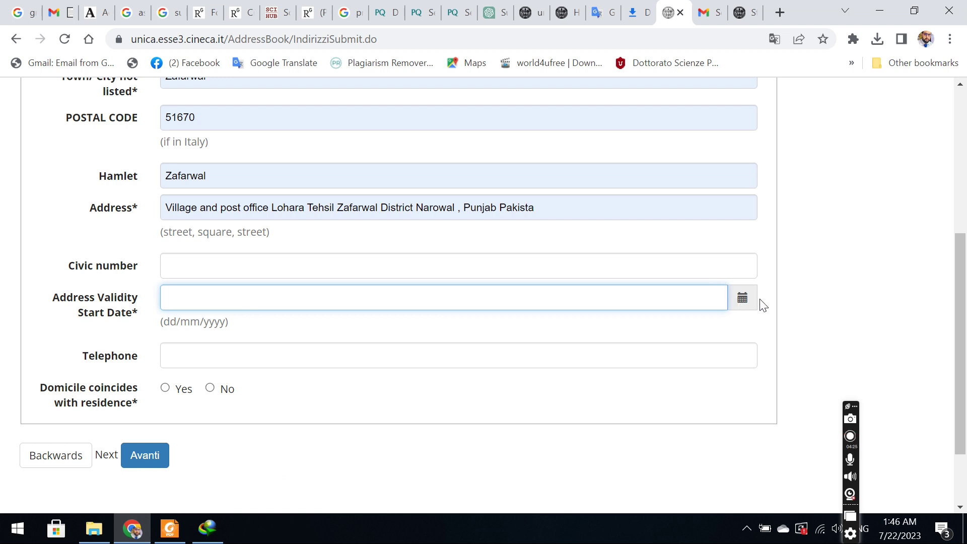
Pick year 1990, December, day 5 in the address validity start date calendar.
click(749, 308)
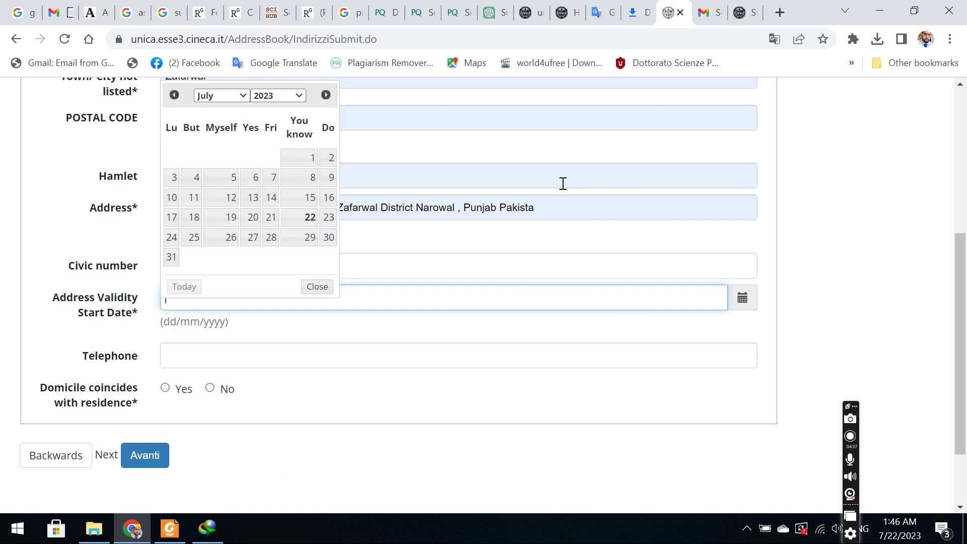
click(289, 98)
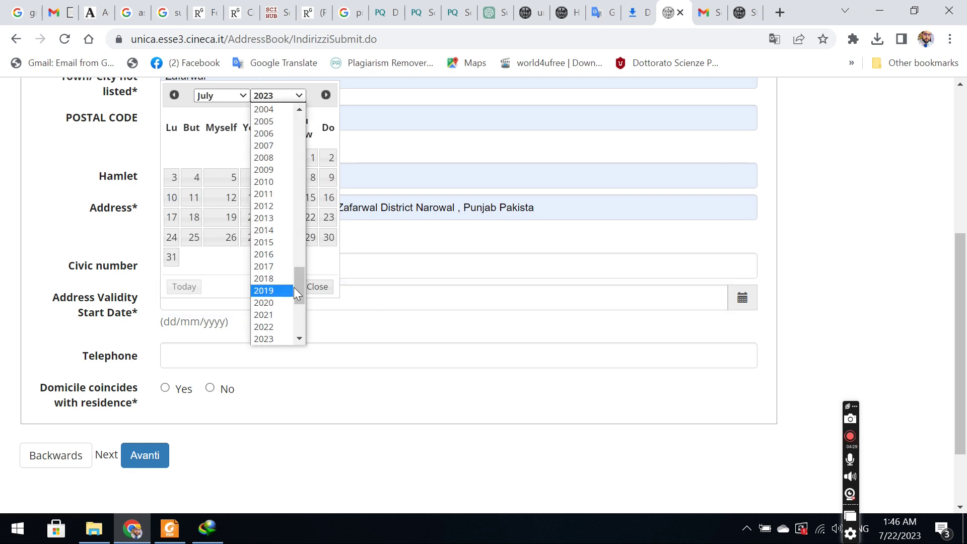
click(309, 295)
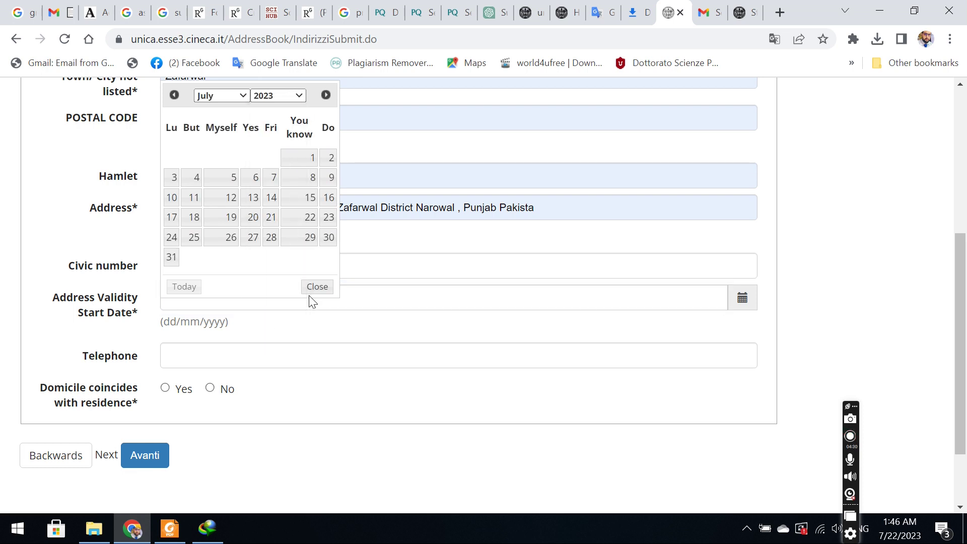
click(276, 97)
drag(301, 288, 295, 254)
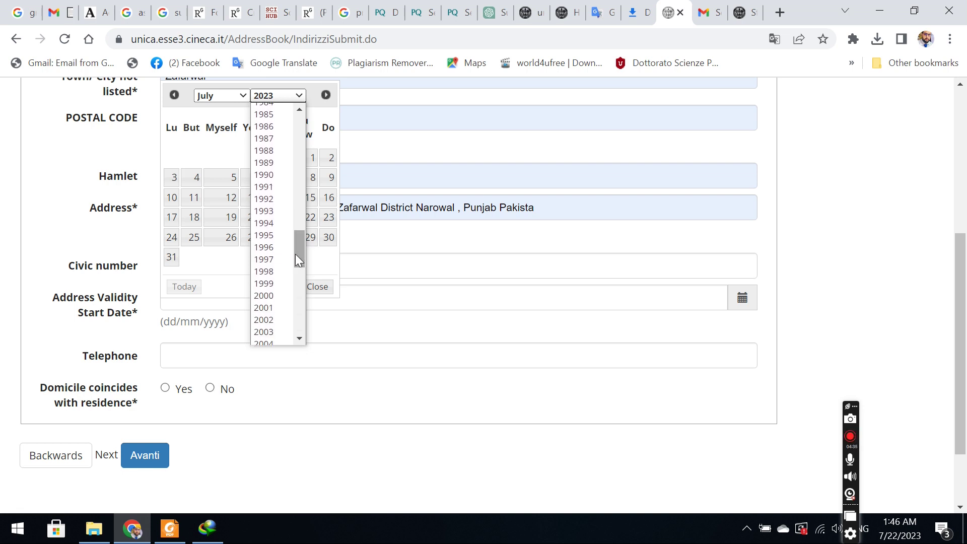
click(271, 177)
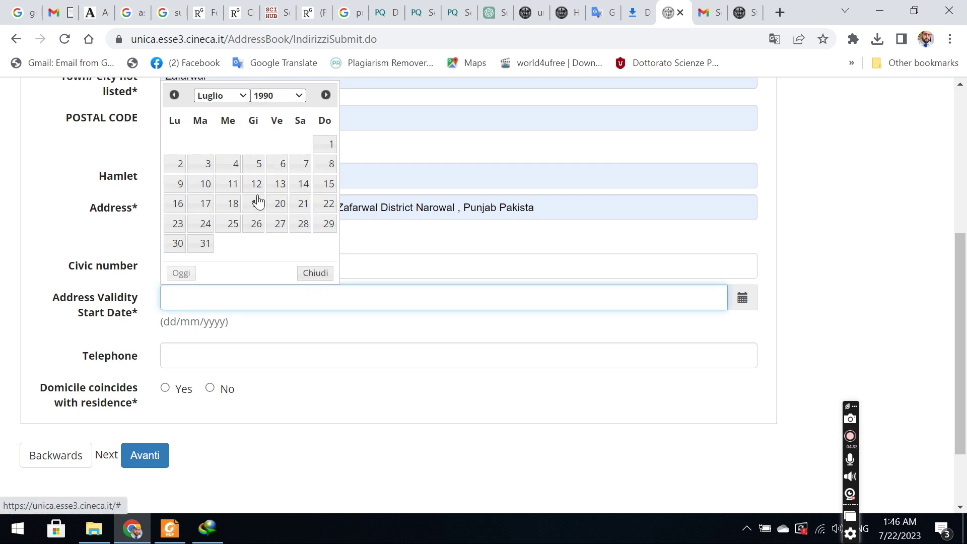
click(239, 99)
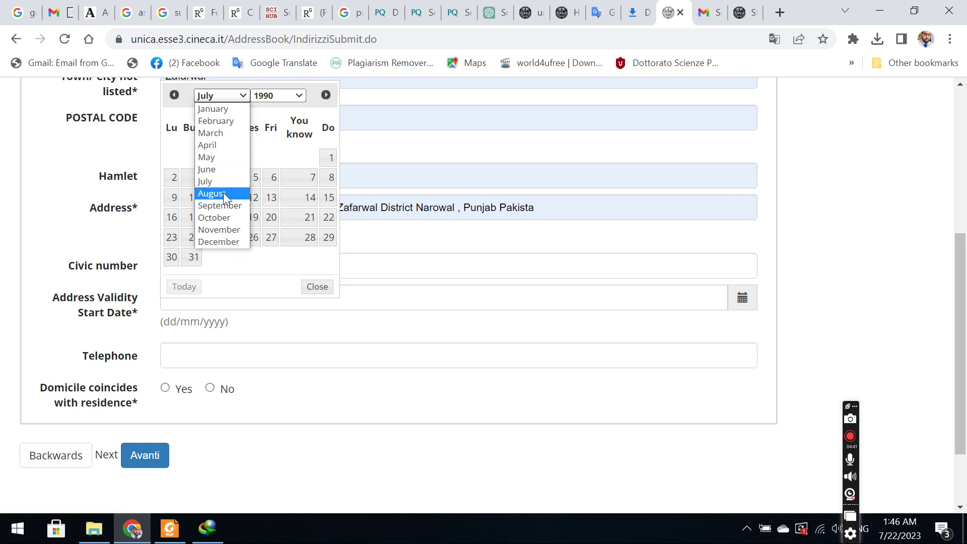
click(215, 242)
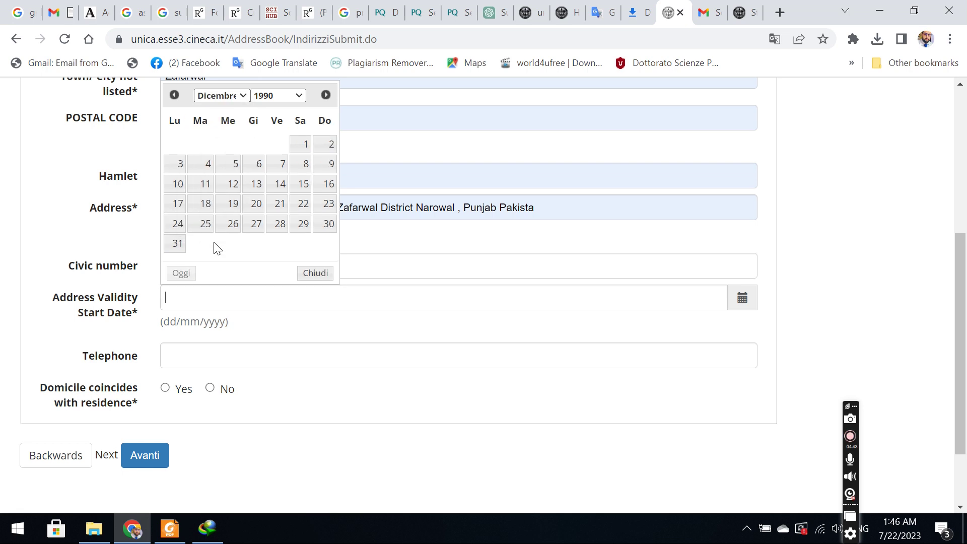
click(234, 179)
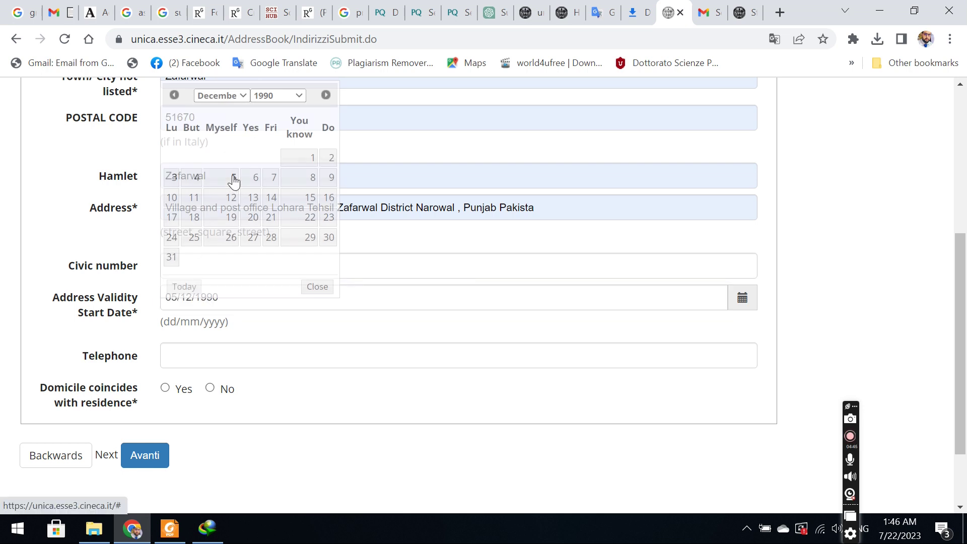
click(189, 367)
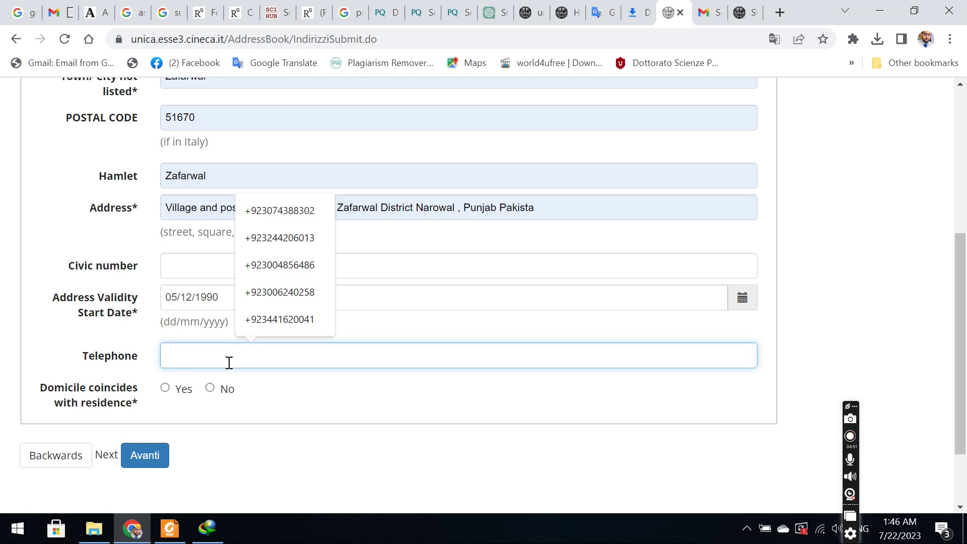
Enter the telephone number, confirm domicile coincides with residence, and submit the address.
text(_)
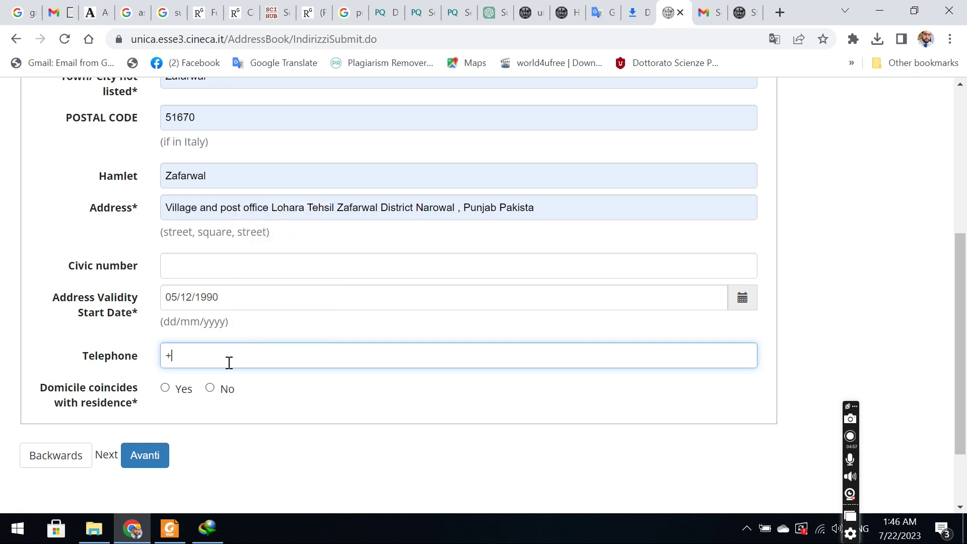
click(229, 362)
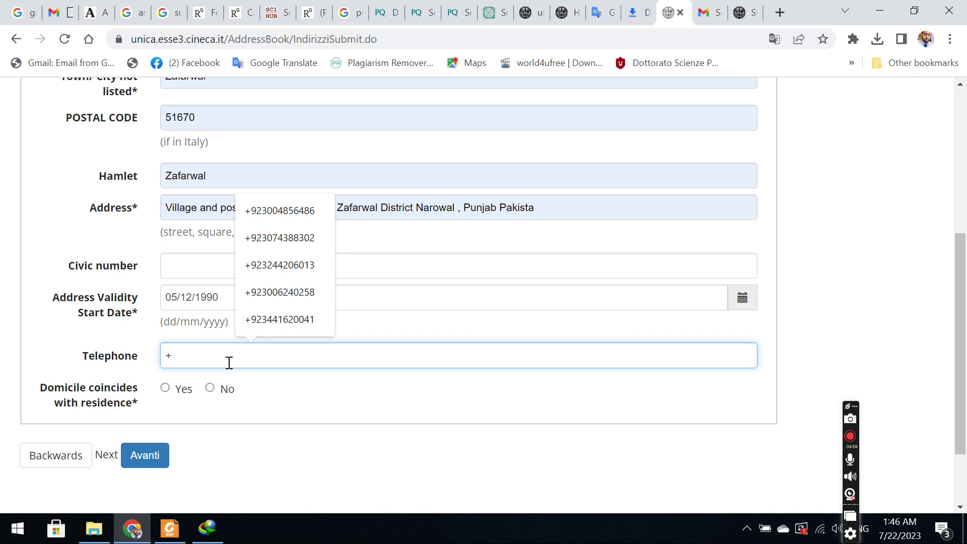
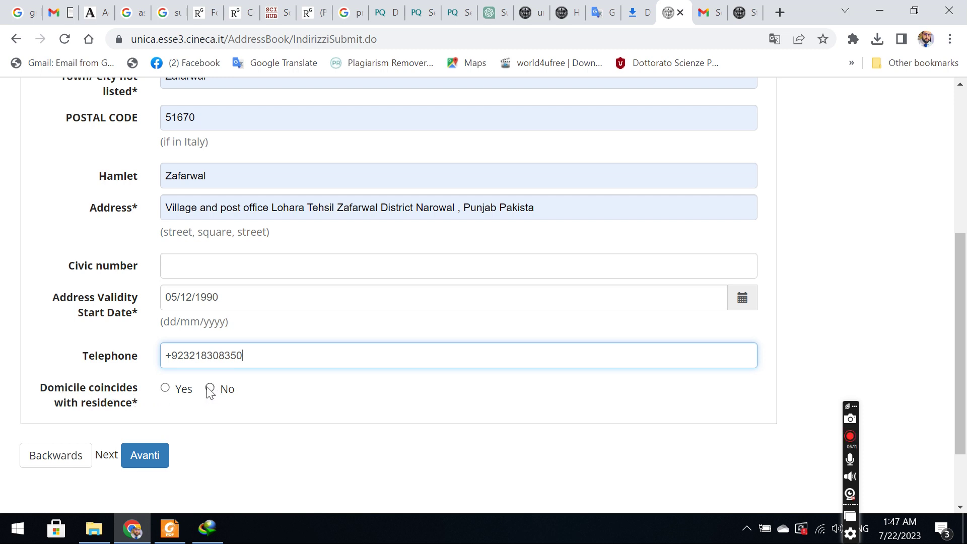
click(164, 394)
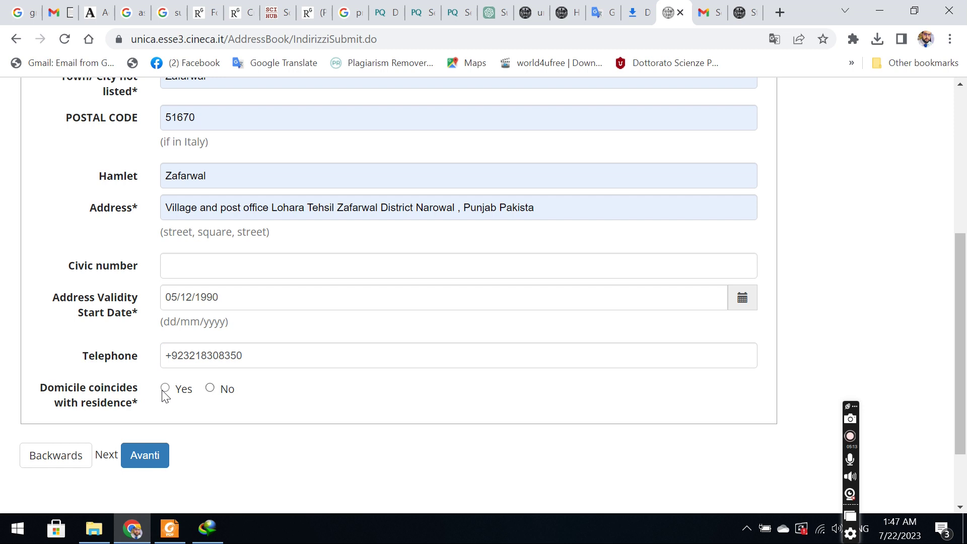
click(139, 451)
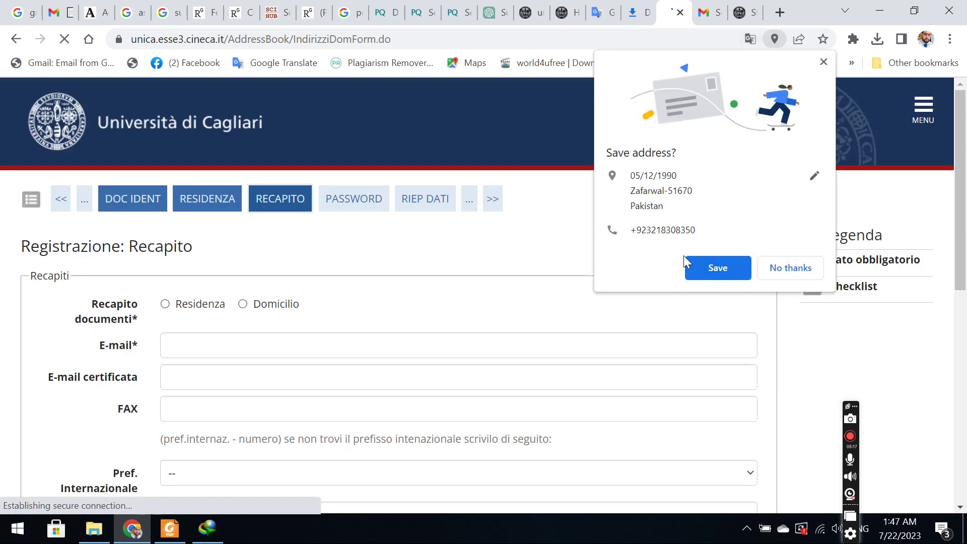
Keep the browser-saved address and autofill the student's e-mail address.
click(708, 267)
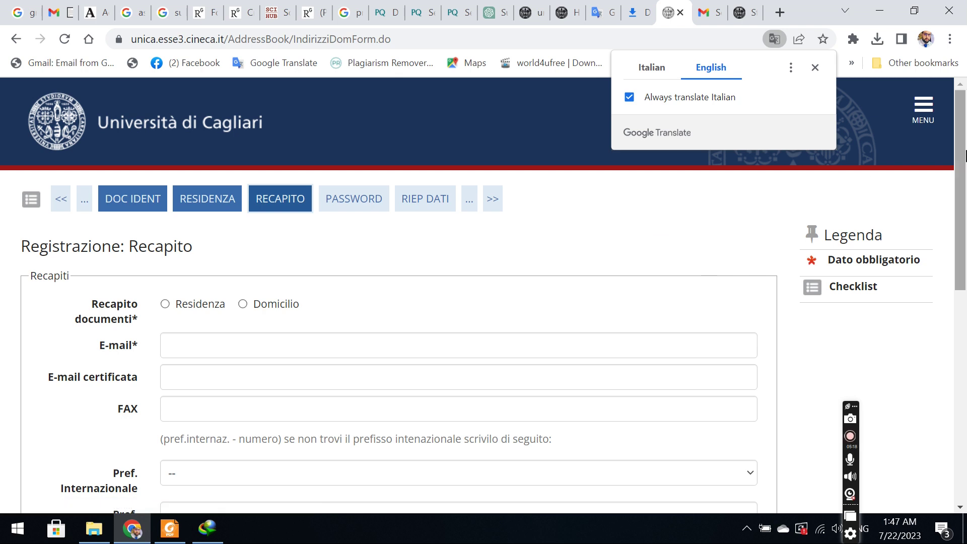
drag(964, 154, 964, 224)
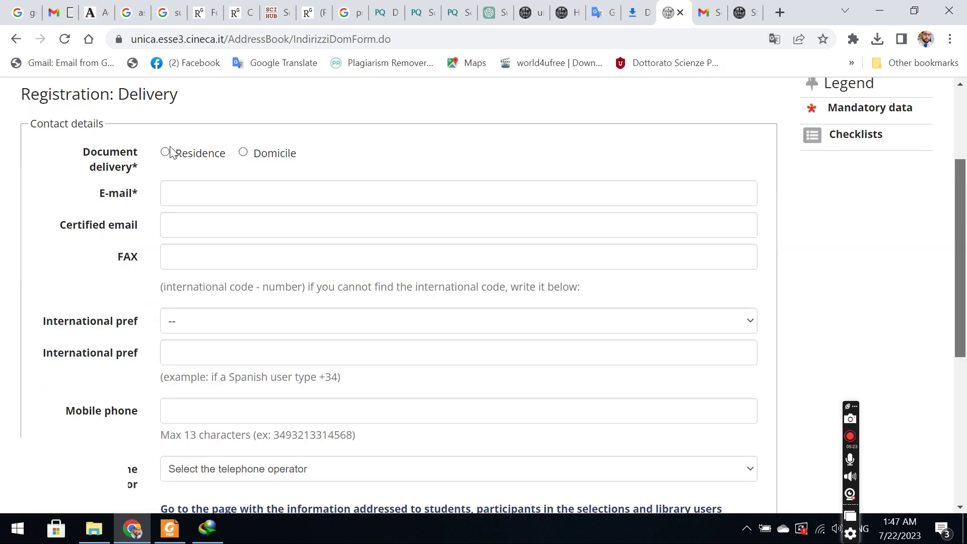
click(194, 200)
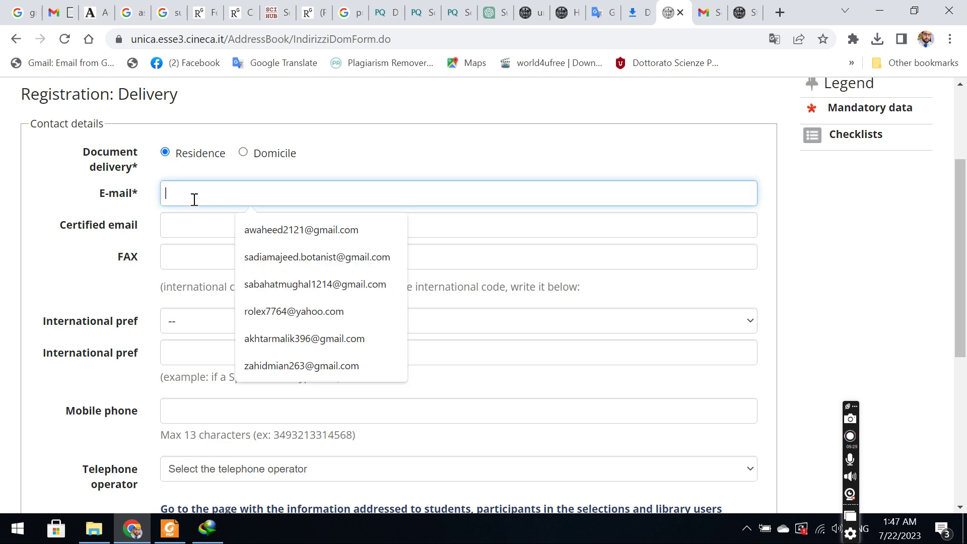
click(323, 231)
click(216, 222)
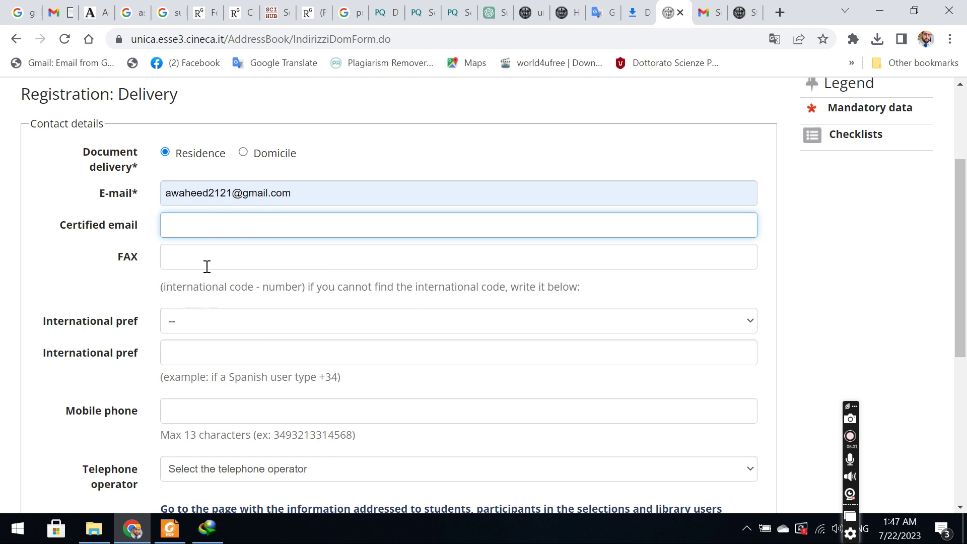
Fill the written prefix 92 and the fax number from saved details.
click(194, 320)
click(195, 353)
click(205, 350)
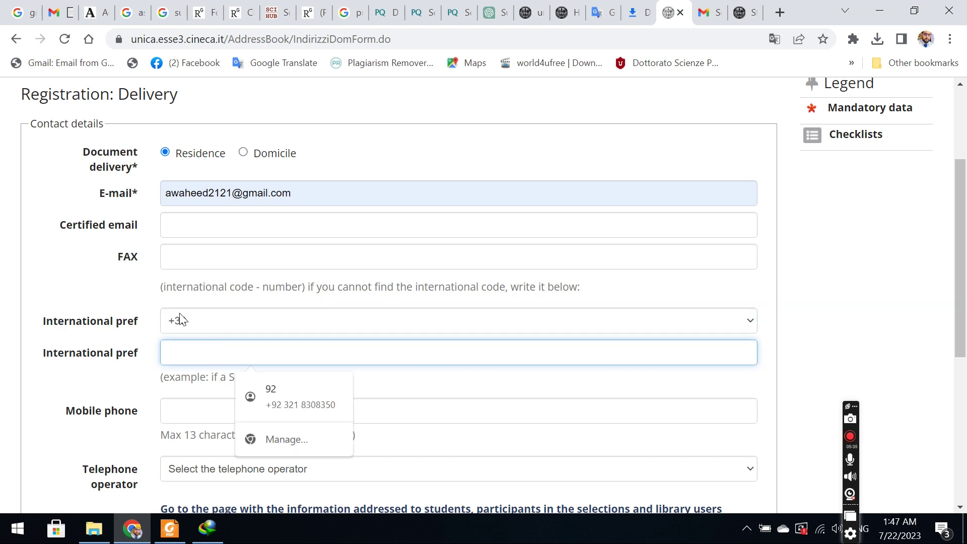
click(258, 385)
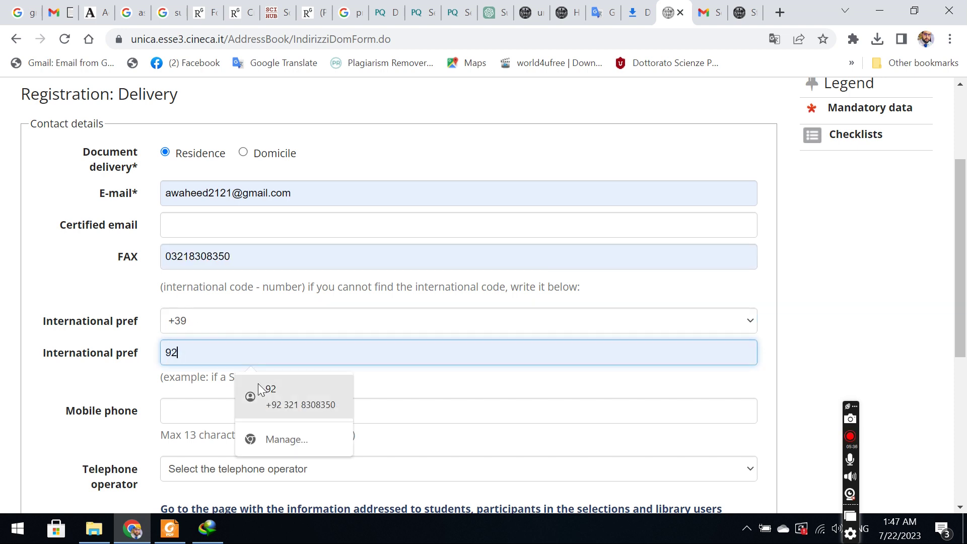
Reset the international prefix dropdown to none and autofill the mobile phone number.
click(198, 326)
click(186, 338)
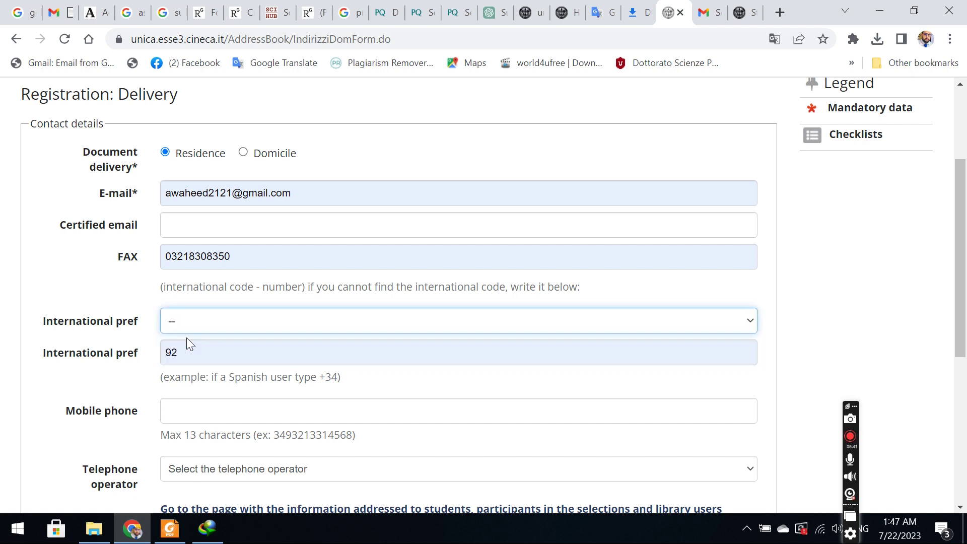
click(242, 414)
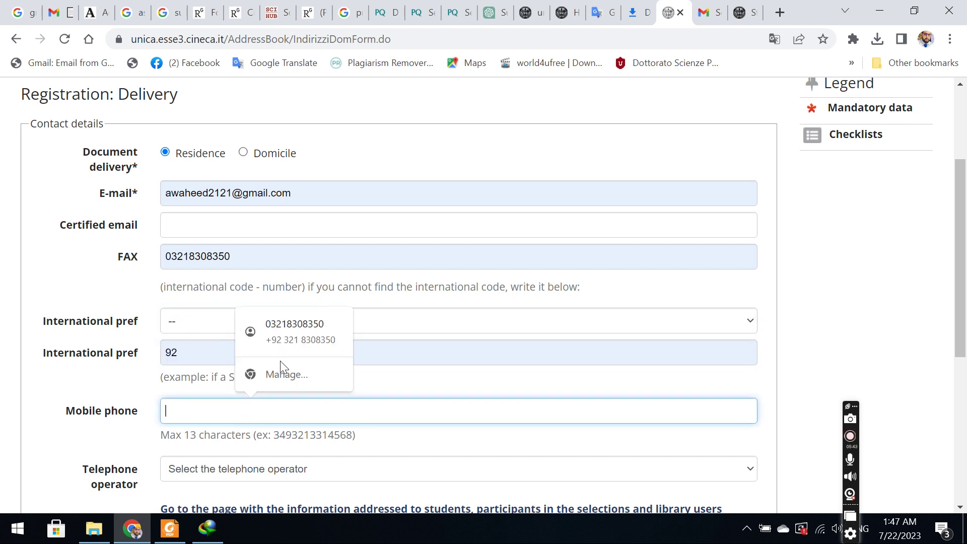
click(293, 334)
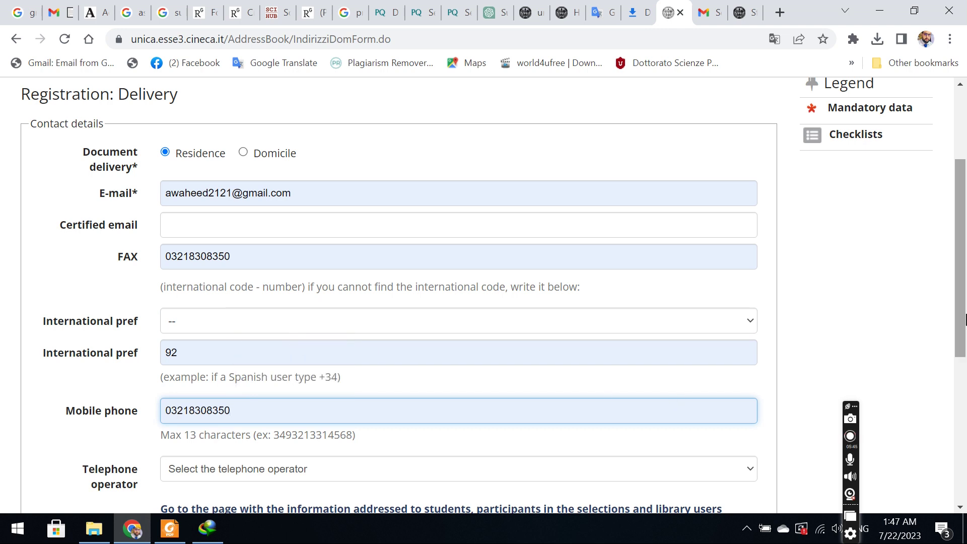
scroll(480, 320, down, 5)
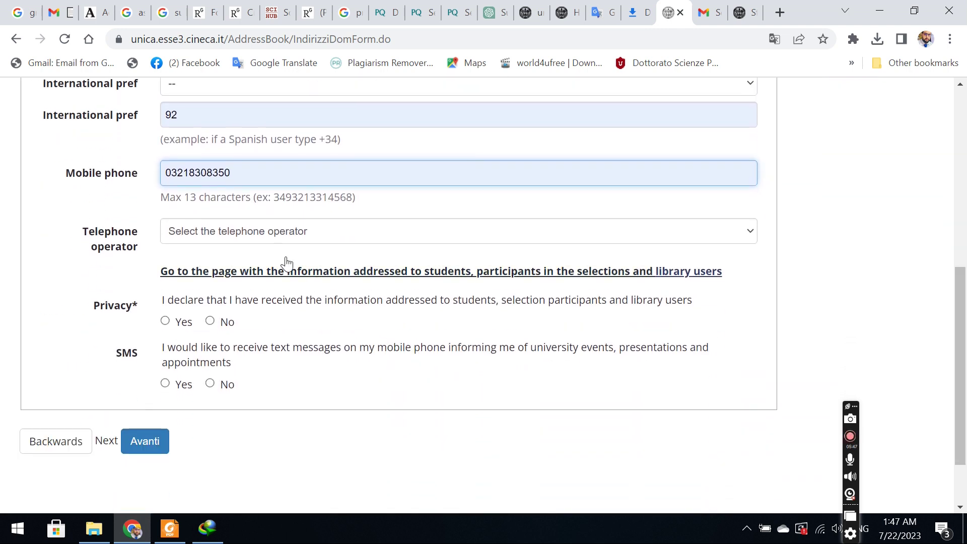
Set the telephone operator to 3 and answer Yes to the privacy declaration.
click(261, 231)
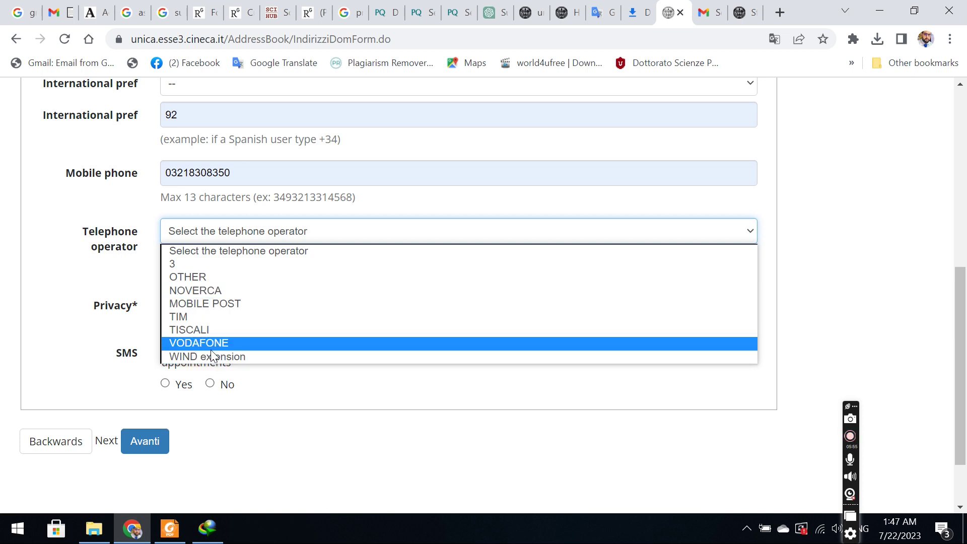
click(252, 266)
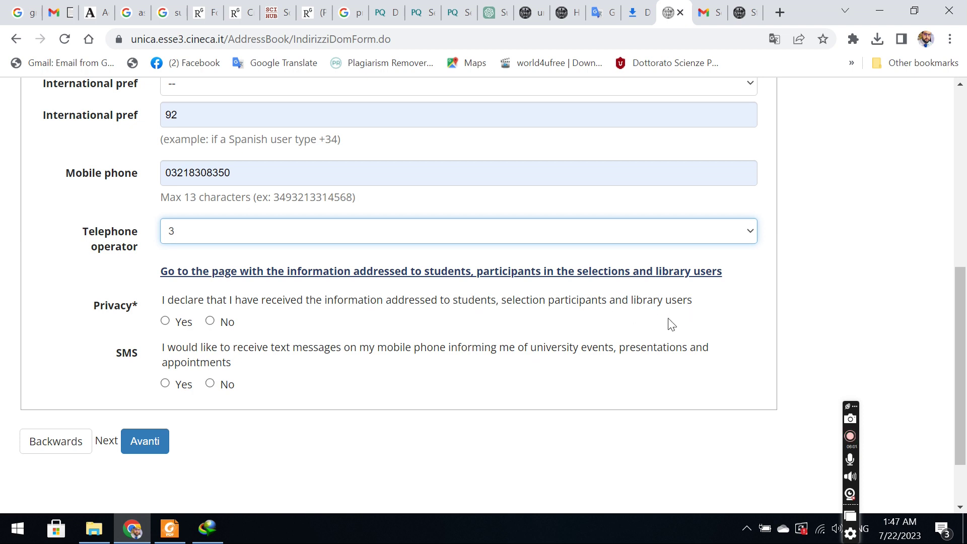
click(170, 324)
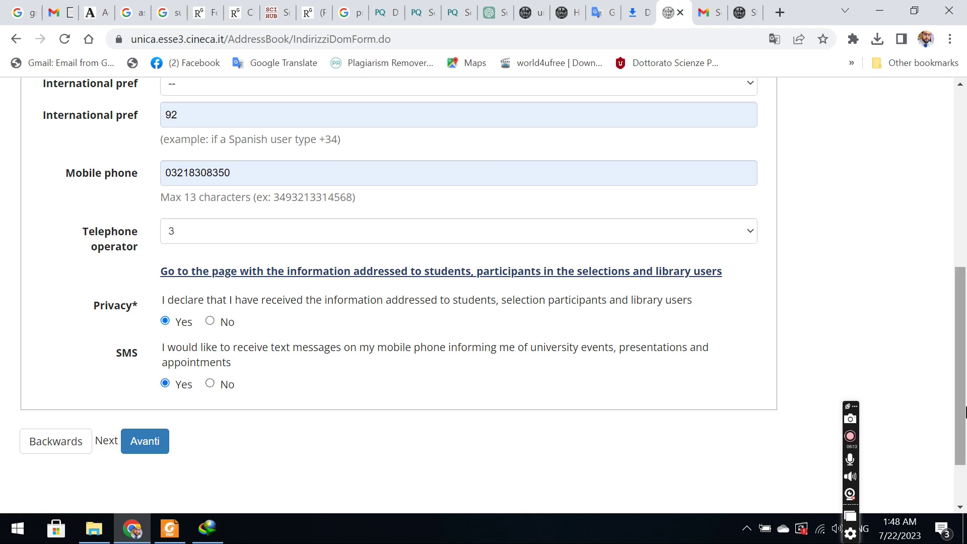
Try +39 as the international prefix, then reset it back to blank.
scroll(964, 413, up, 2)
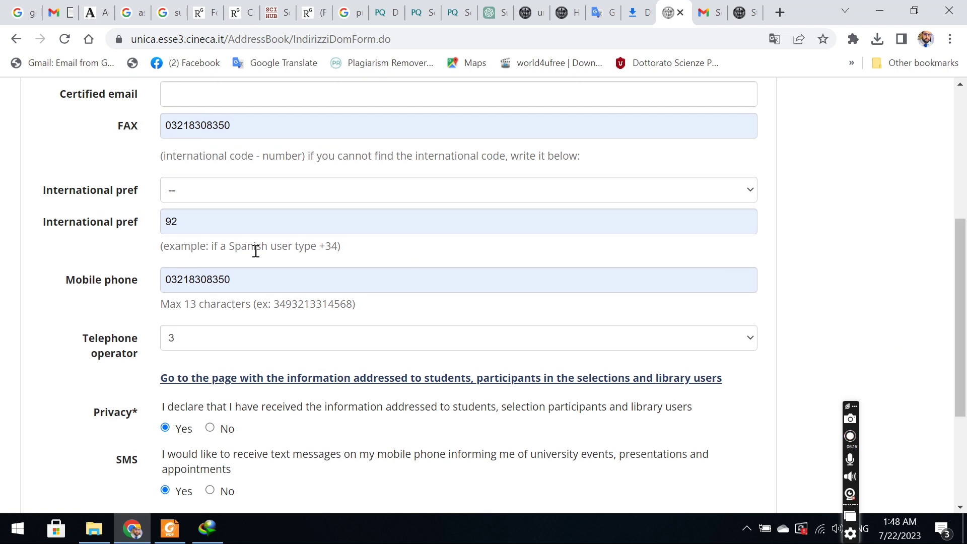
click(184, 193)
click(190, 217)
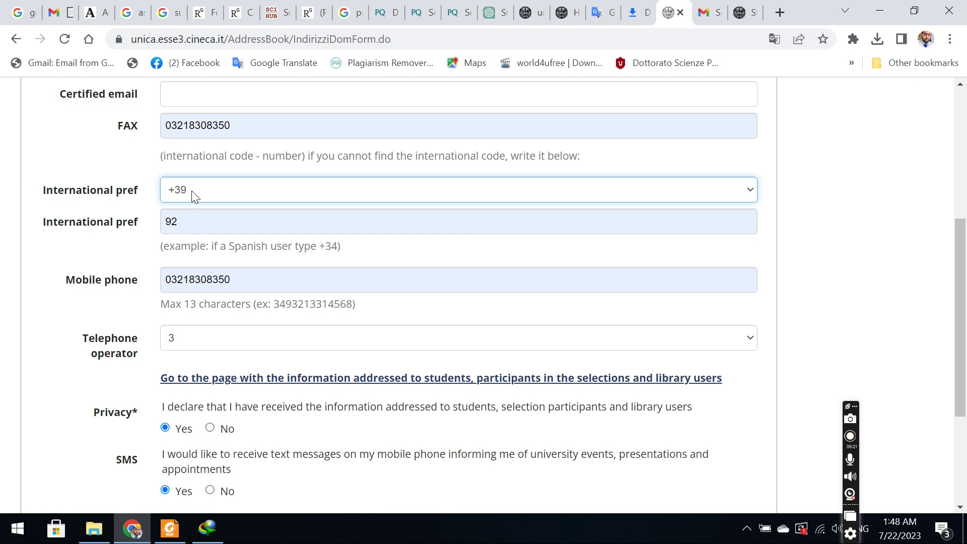
click(192, 198)
click(191, 214)
scroll(960, 353, down, 4)
Submit the form, change the flagged written prefix from 92 to +92, and resubmit.
click(146, 365)
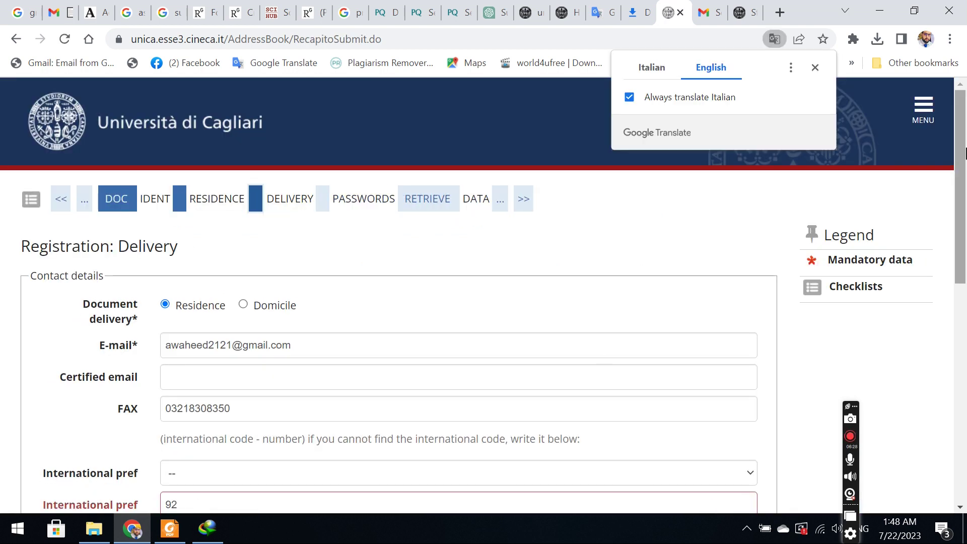
scroll(483, 297, down, 5)
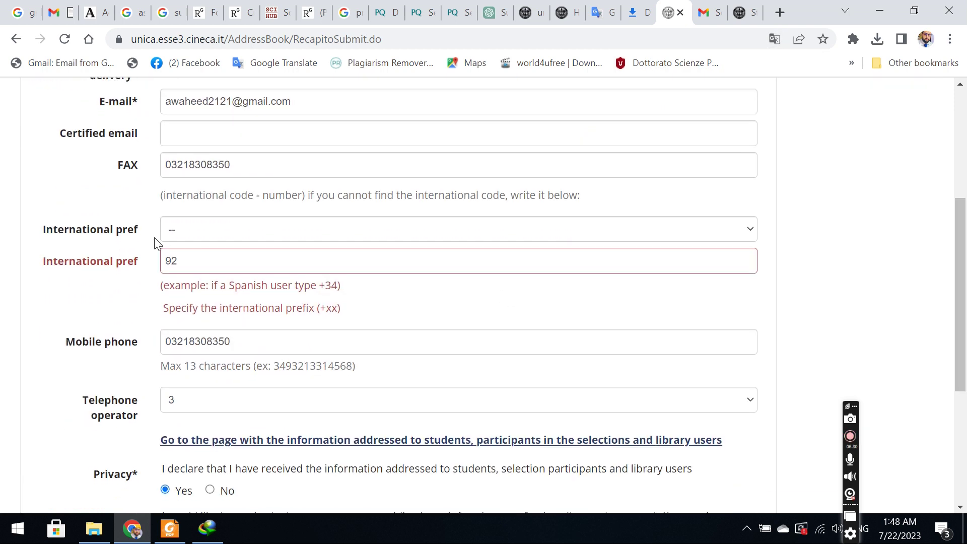
click(168, 261)
text(+)
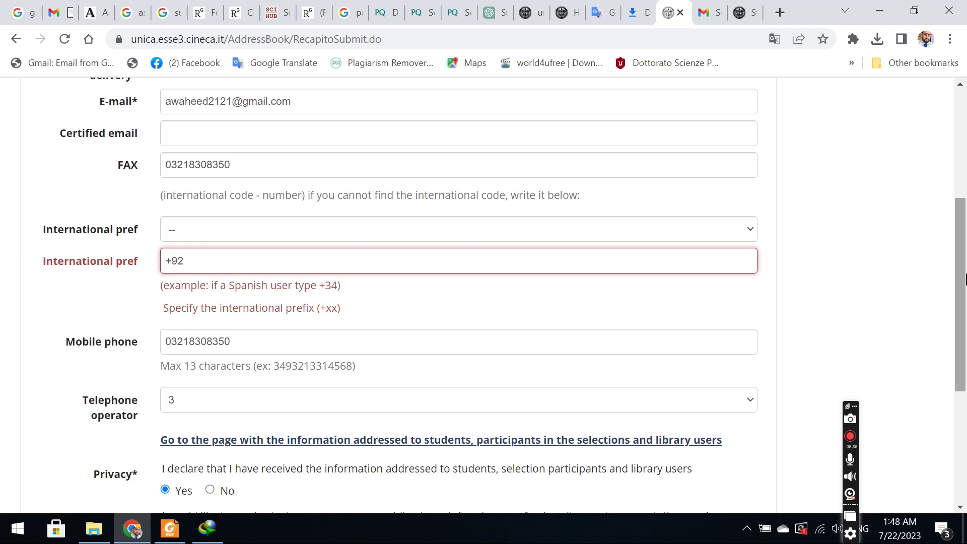
scroll(965, 279, down, 5)
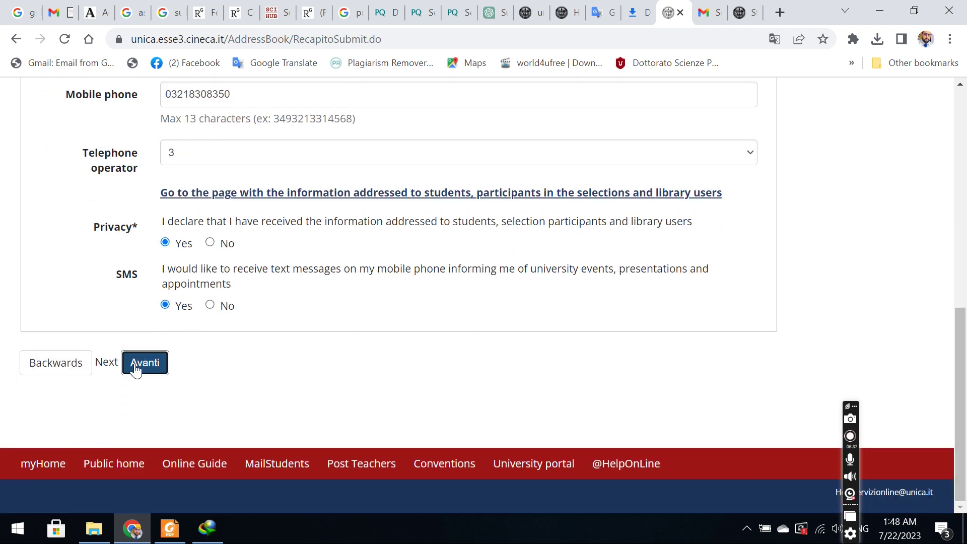
click(135, 369)
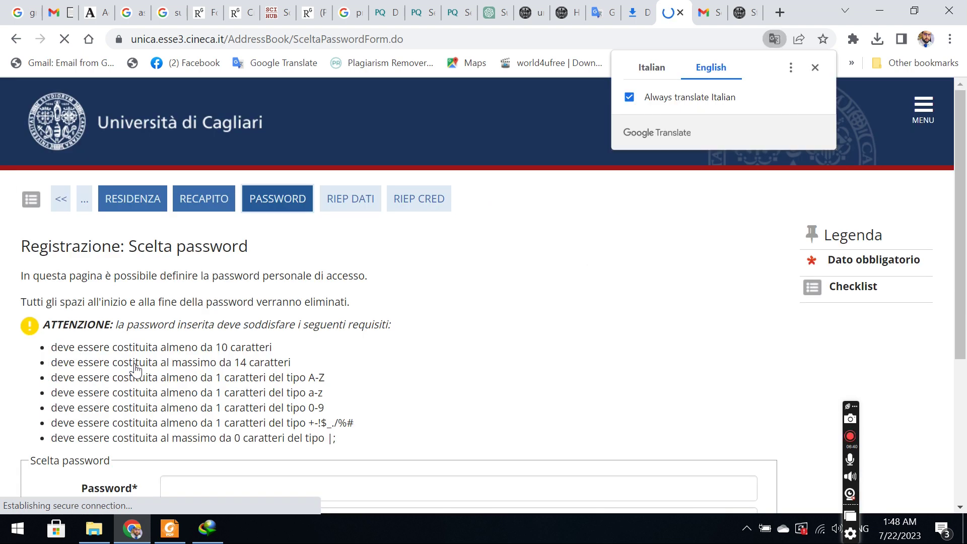
Review the character-type requirements for the new password.
click(183, 489)
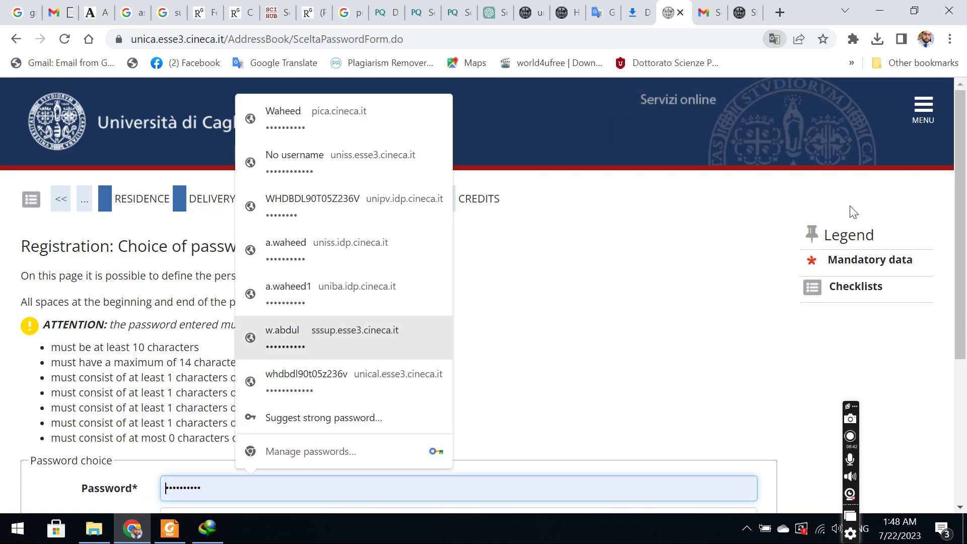
scroll(964, 331, down, 4)
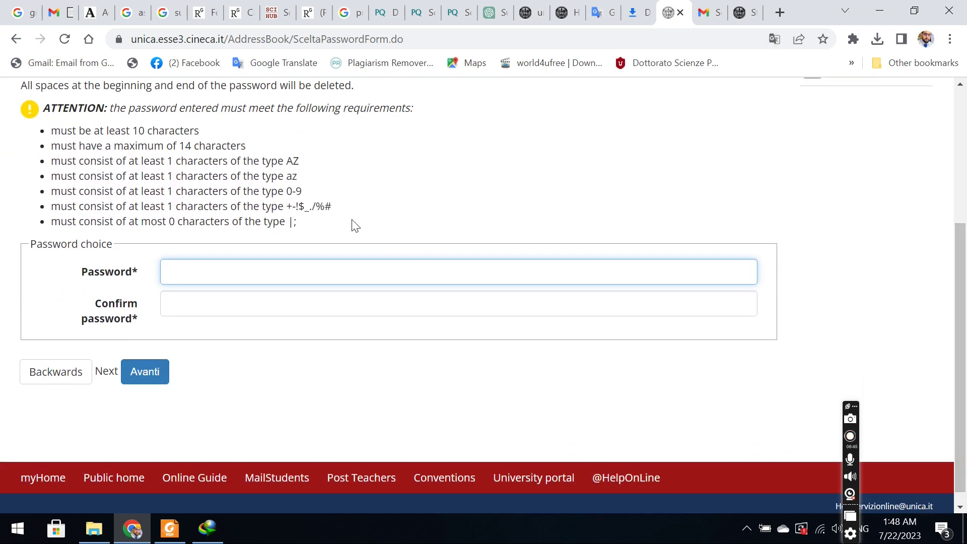
click(393, 219)
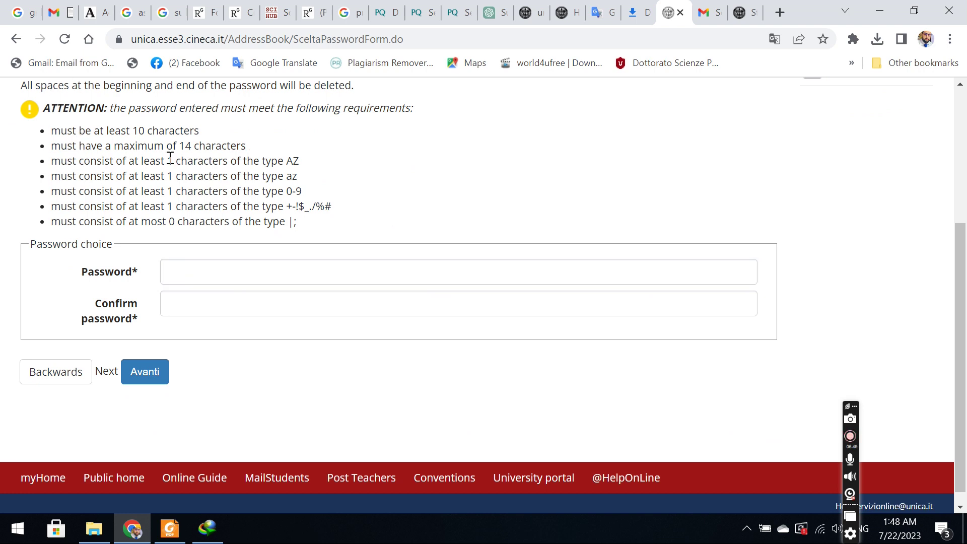
drag(166, 162, 350, 228)
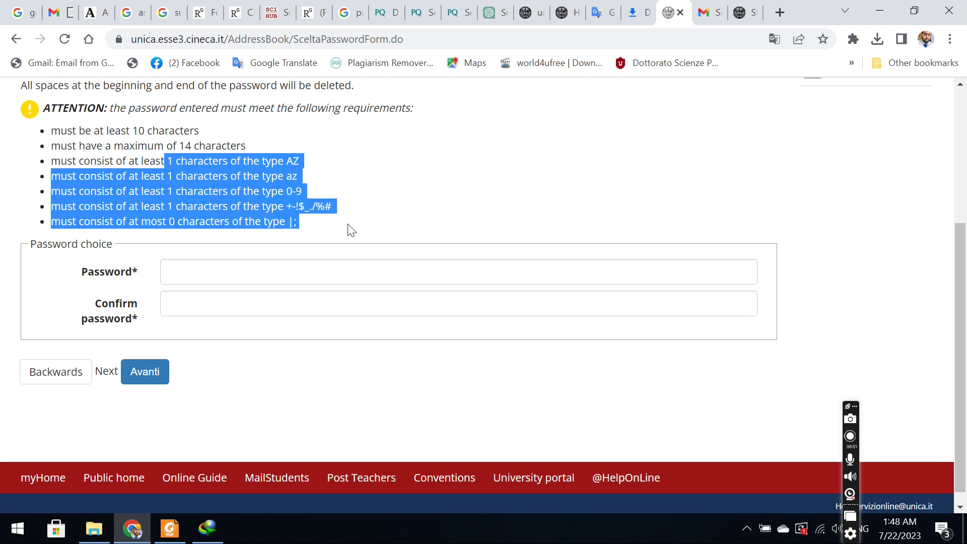
click(375, 162)
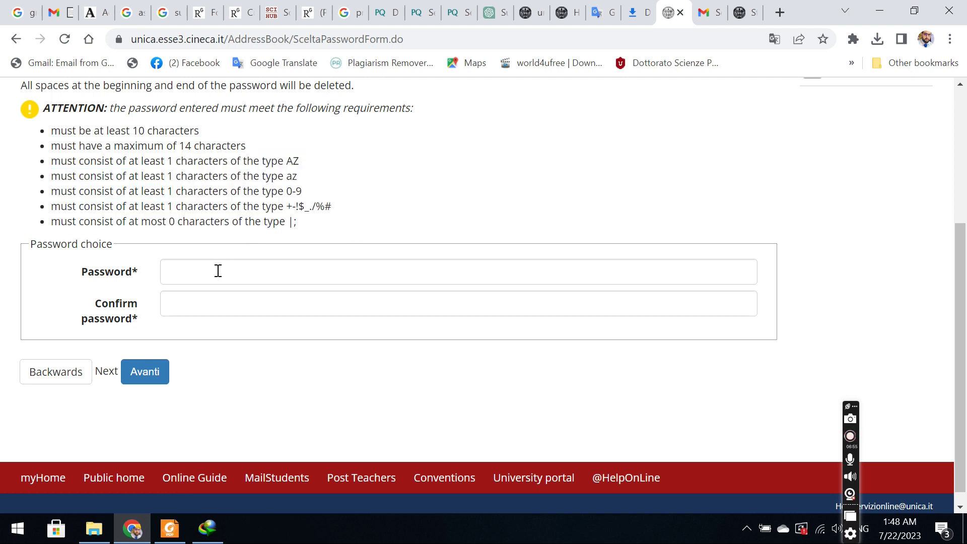
Enter the new password, confirm it in the second field, and submit.
click(218, 271)
text(•••)
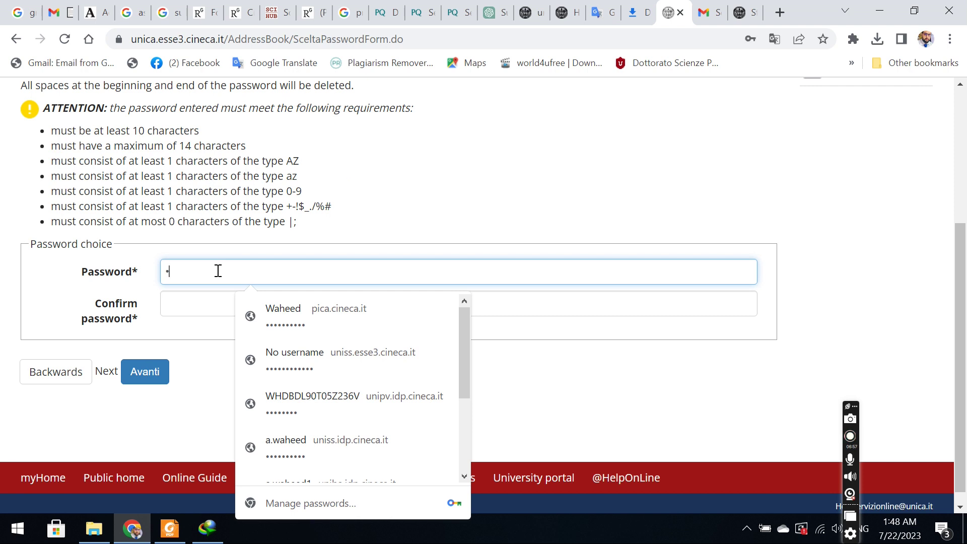
text(•••••••)
click(186, 323)
click(201, 304)
text(••••••)
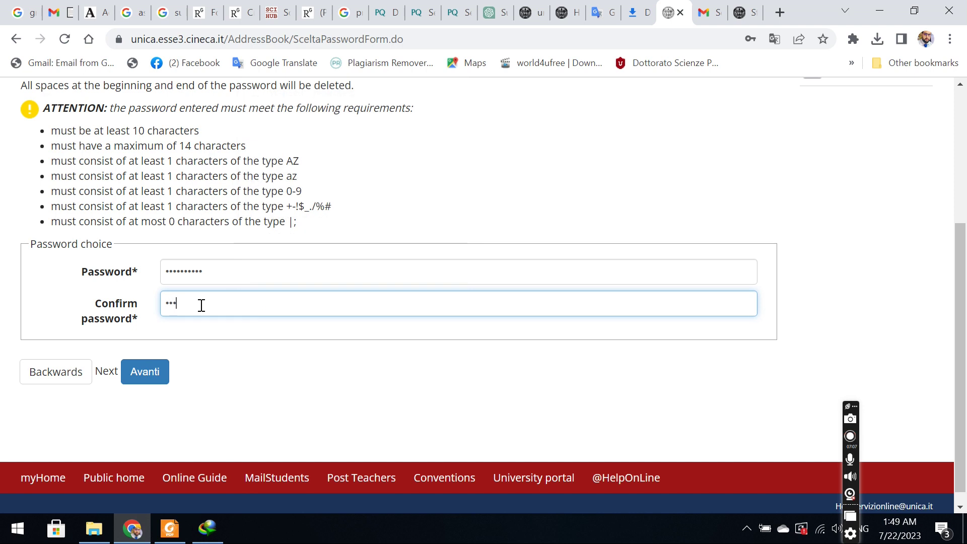
text(••••)
click(152, 373)
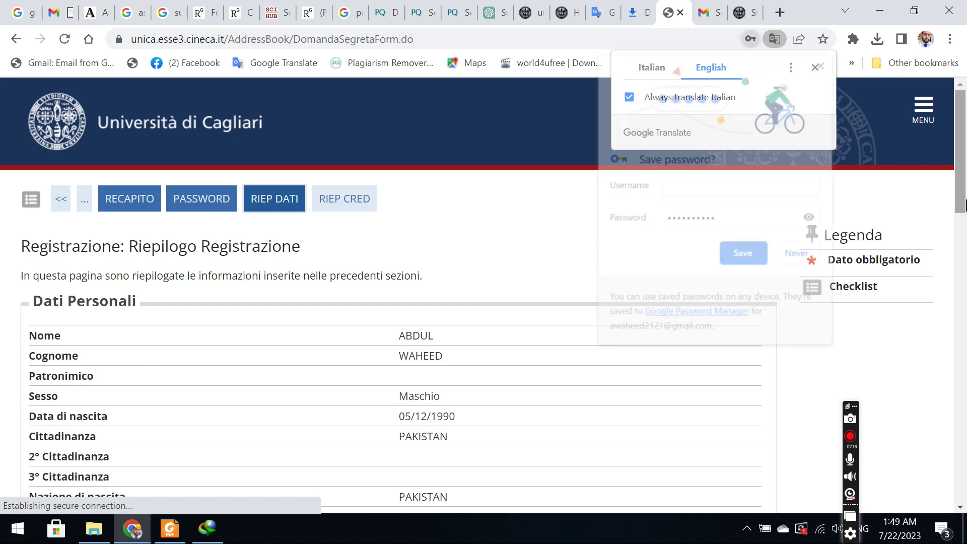
Copy the student's surname from the summary and save the password in Chrome under it.
scroll(886, 241, down, 13)
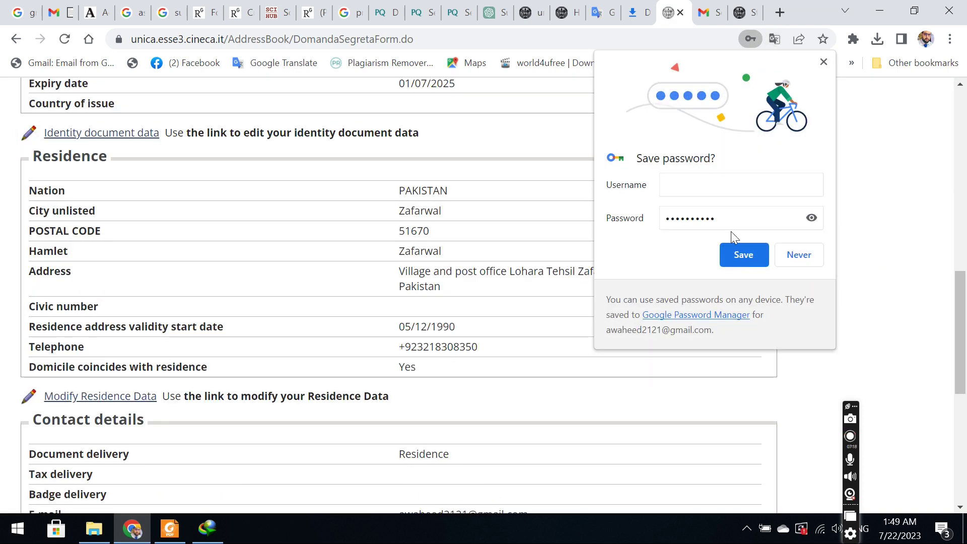
drag(964, 360, 964, 227)
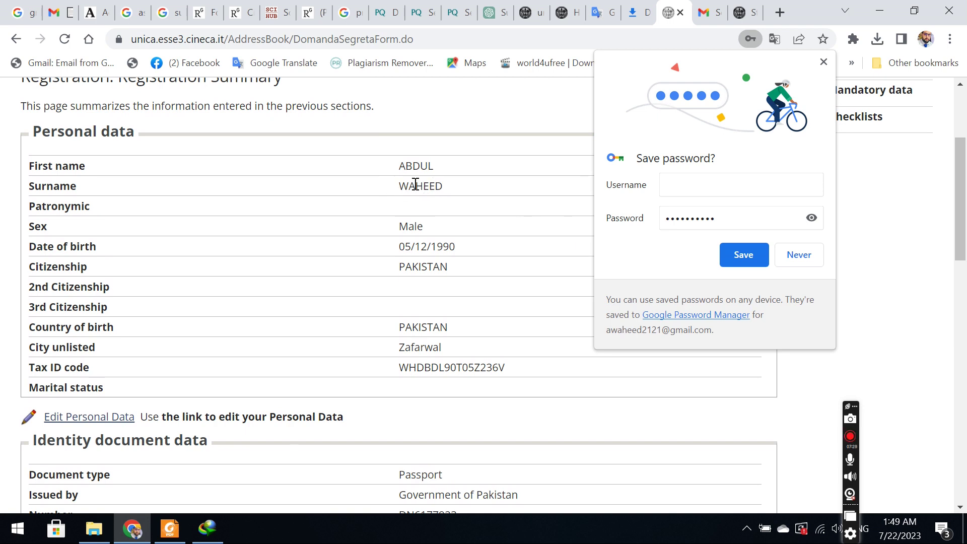
drag(399, 184, 440, 188)
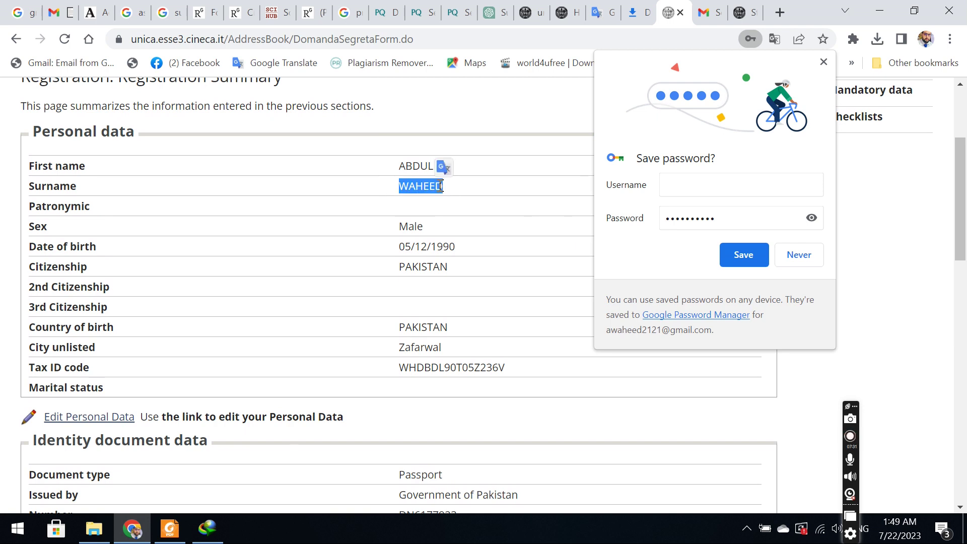
right_click(439, 189)
click(466, 198)
click(683, 186)
key(ctrl+v)
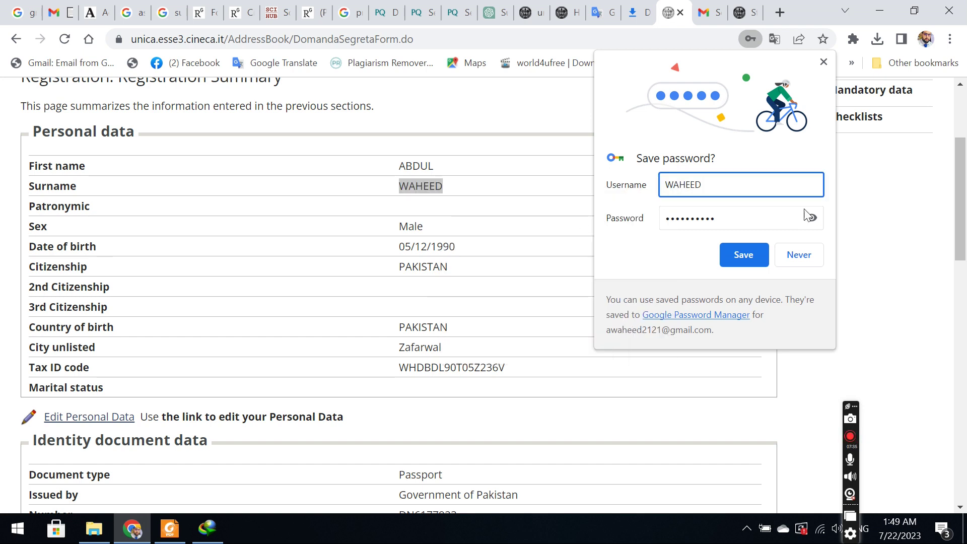
click(751, 259)
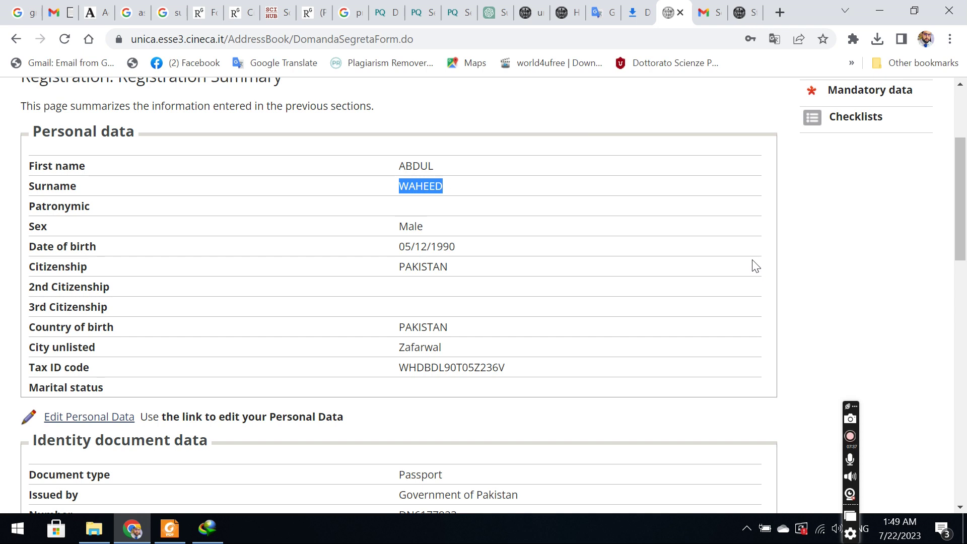
scroll(966, 146, up, 1)
scroll(965, 166, down, 2)
scroll(966, 178, up, 4)
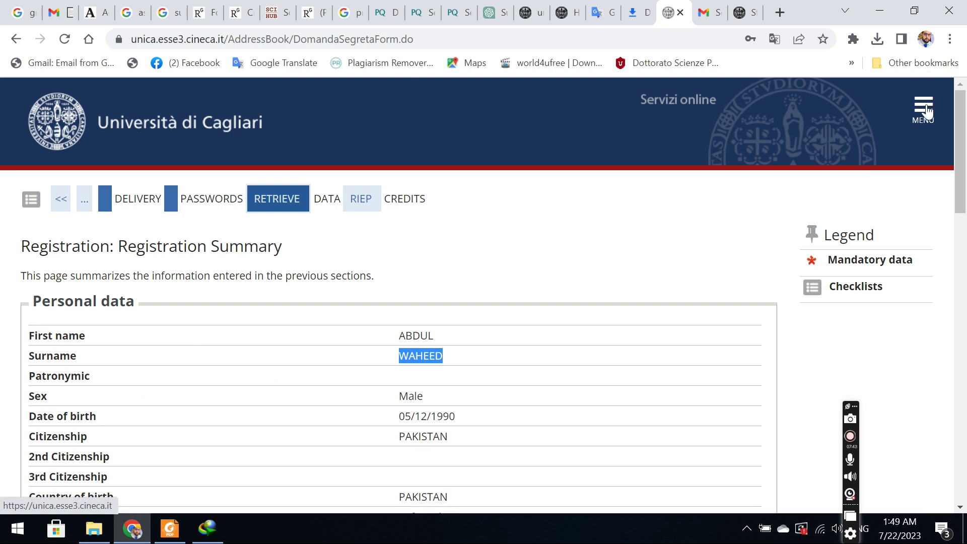
Choose Login under Reserved area from the site MENU.
click(916, 126)
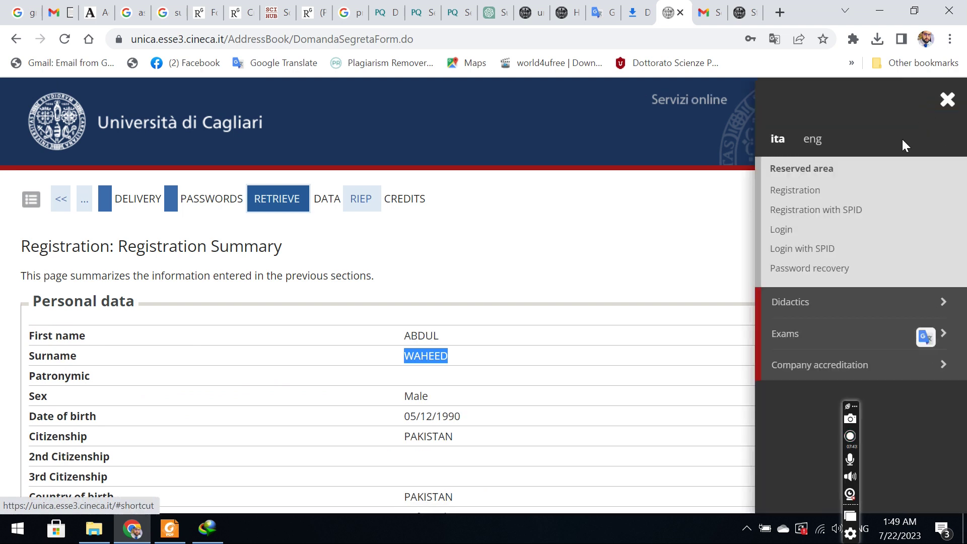
click(782, 232)
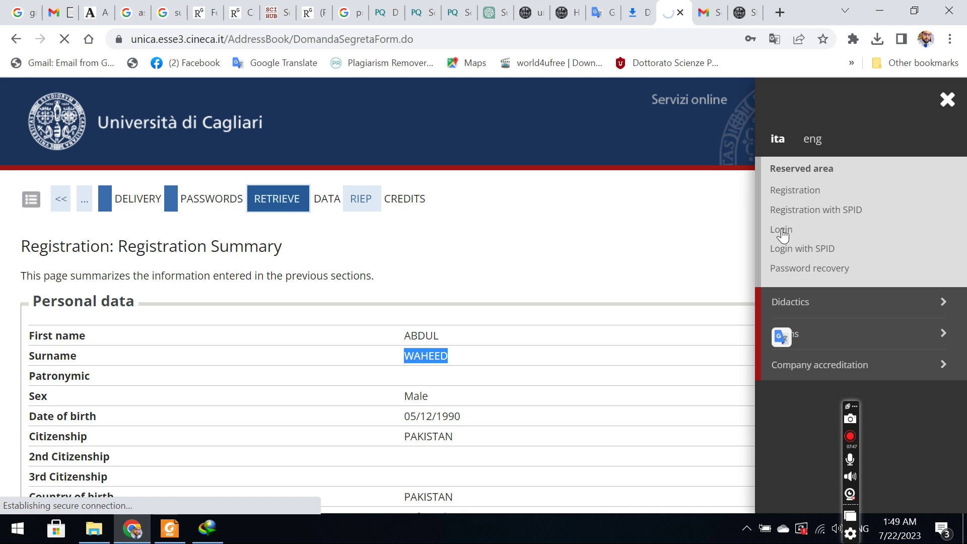